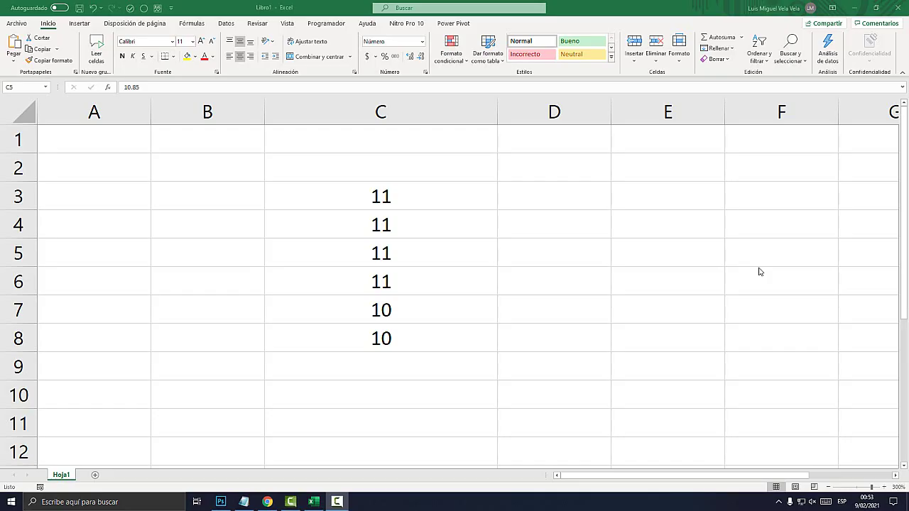
# Step: Delete the six rounded values in C3:C8 so column C is blank
pyautogui.click(354, 256)
pyautogui.moveTo(374, 202); pyautogui.dragTo(377, 340)
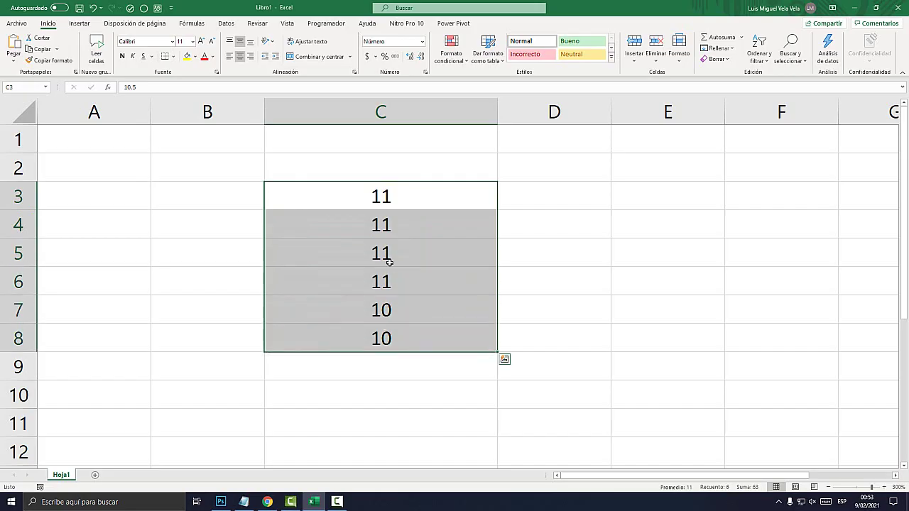
pyautogui.press('Delete')
pyautogui.click(375, 200)
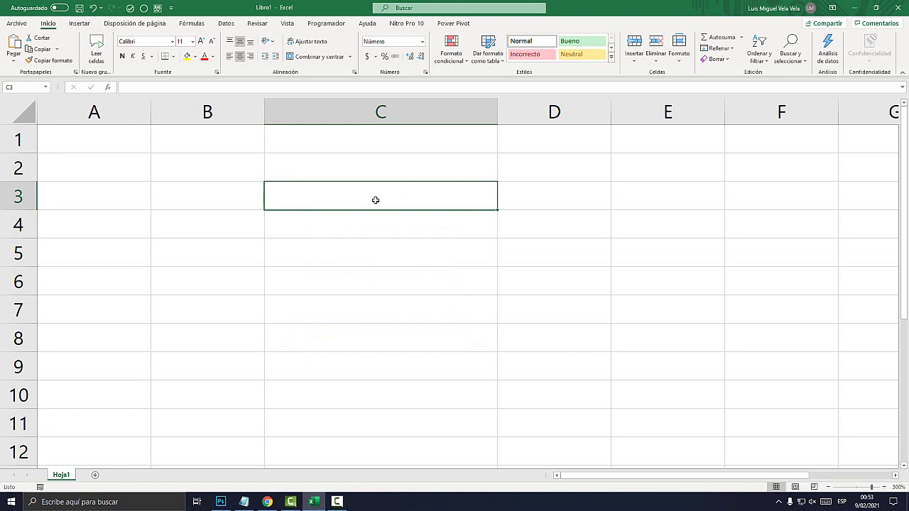
# Step: Enter 10.59 in C3 and 2.2 in C4
pyautogui.write('10.')
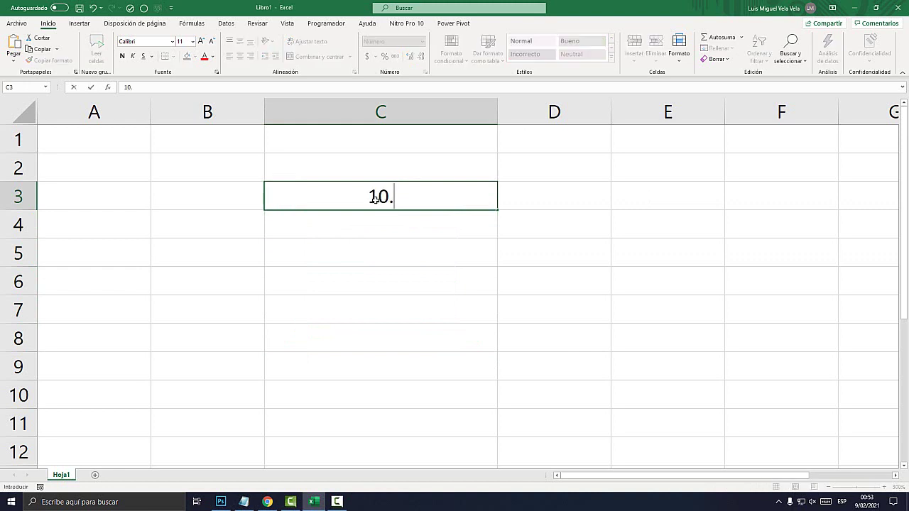
pyautogui.write('59')
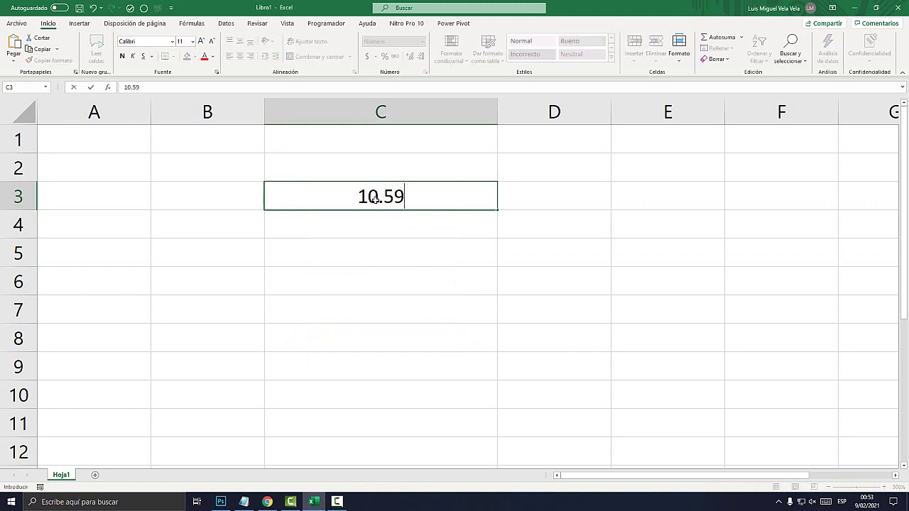
pyautogui.press('Return')
pyautogui.click(396, 193)
pyautogui.click(395, 222)
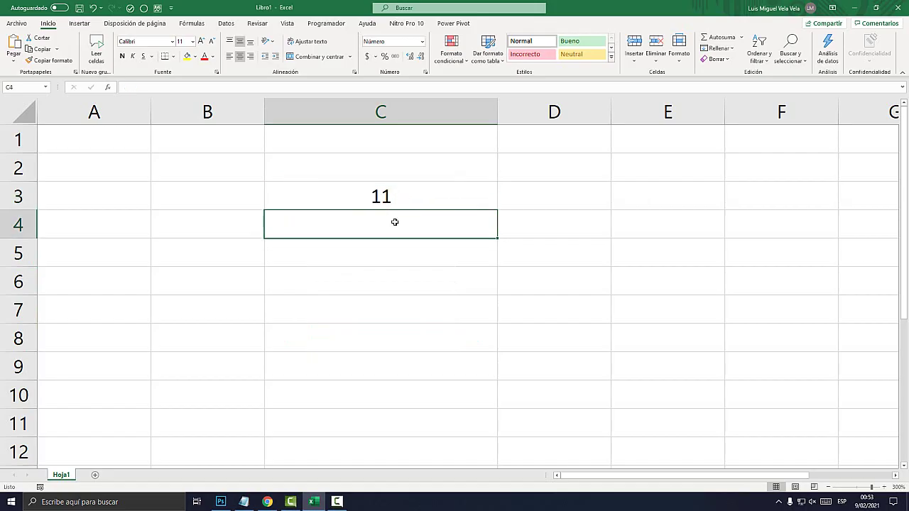
pyautogui.write('2.2')
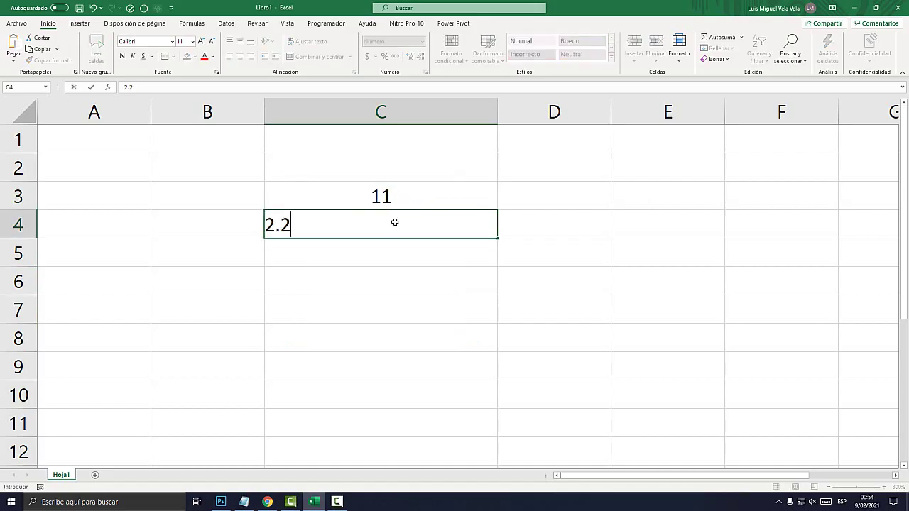
pyautogui.press('Return')
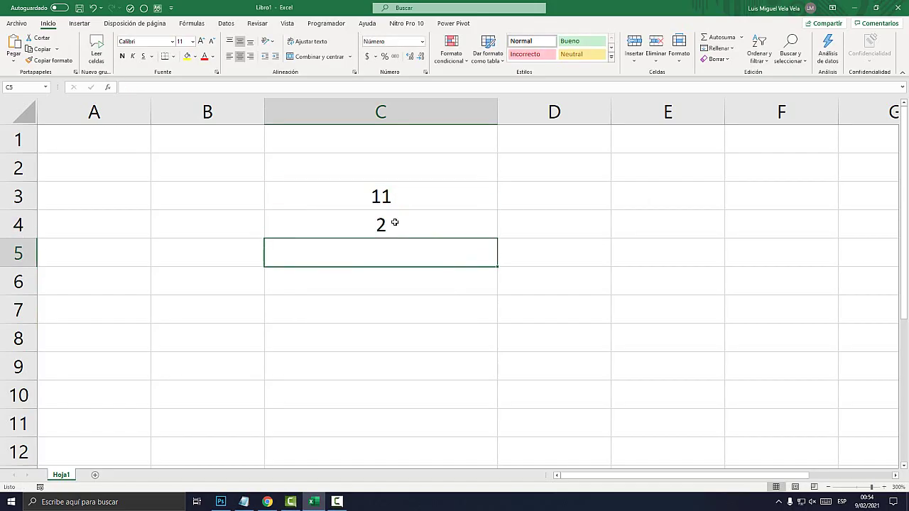
# Step: Enter 100.5 in C5 and 10.5 in C6, then select C3:C6
pyautogui.write('100.')
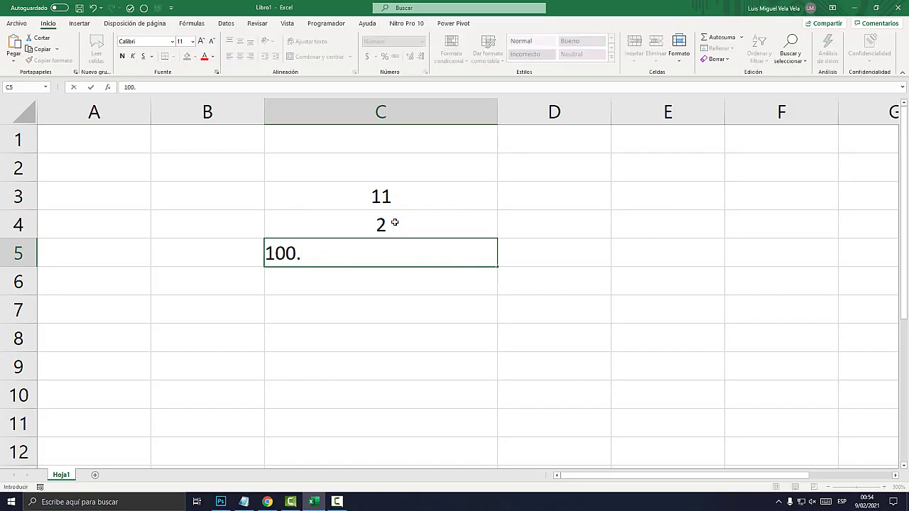
pyautogui.write('5')
pyautogui.press('Return')
pyautogui.click(401, 257)
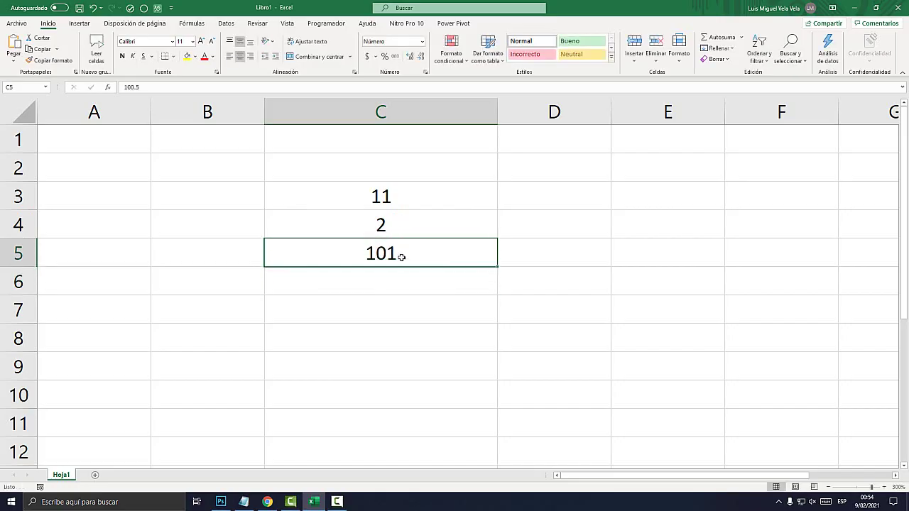
pyautogui.click(401, 278)
pyautogui.write('10')
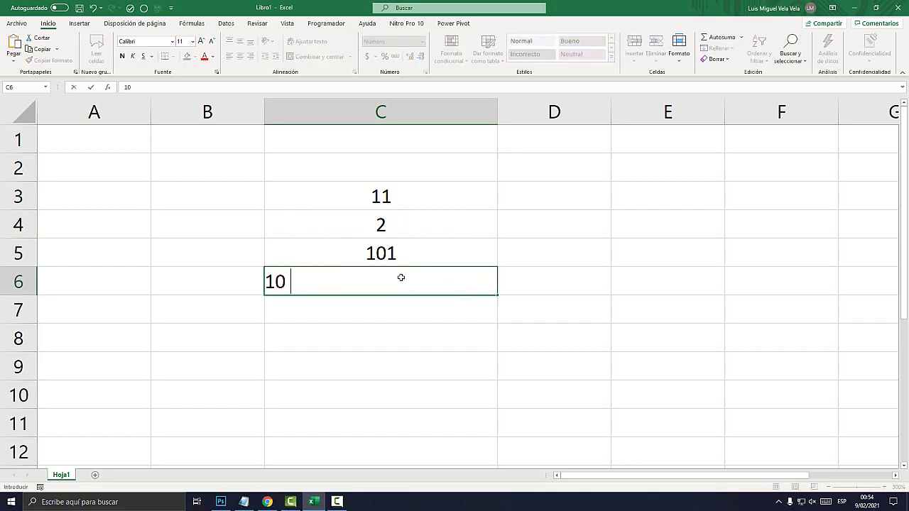
pyautogui.write('.5')
pyautogui.press('Return')
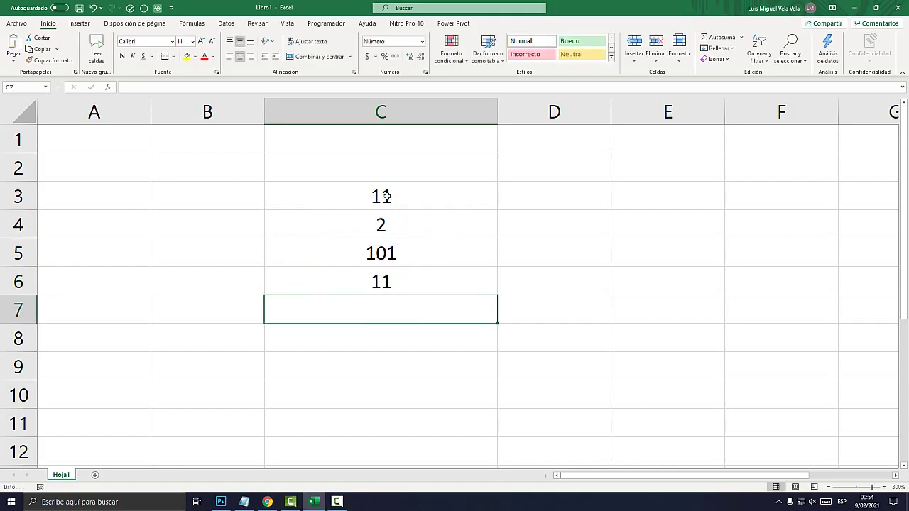
pyautogui.moveTo(388, 197); pyautogui.dragTo(389, 296)
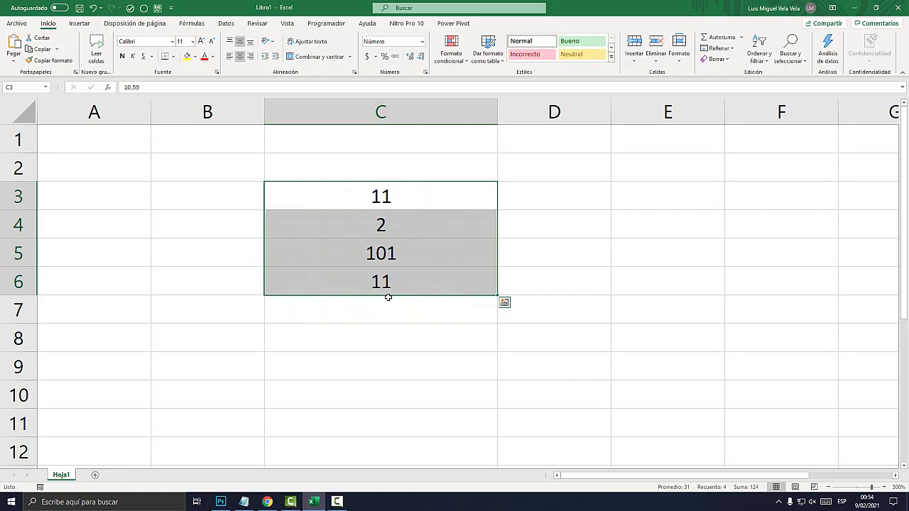
# Step: Inspect the full stored values in C3, C4 and C5
pyautogui.press('Down')
pyautogui.press('Down')
pyautogui.press('Down')
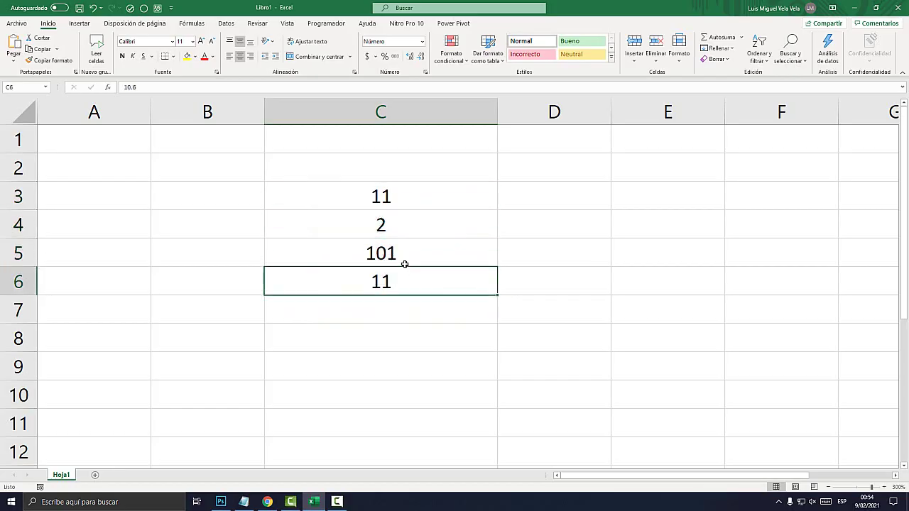
pyautogui.press('Up')
pyautogui.click(402, 227)
pyautogui.click(404, 189)
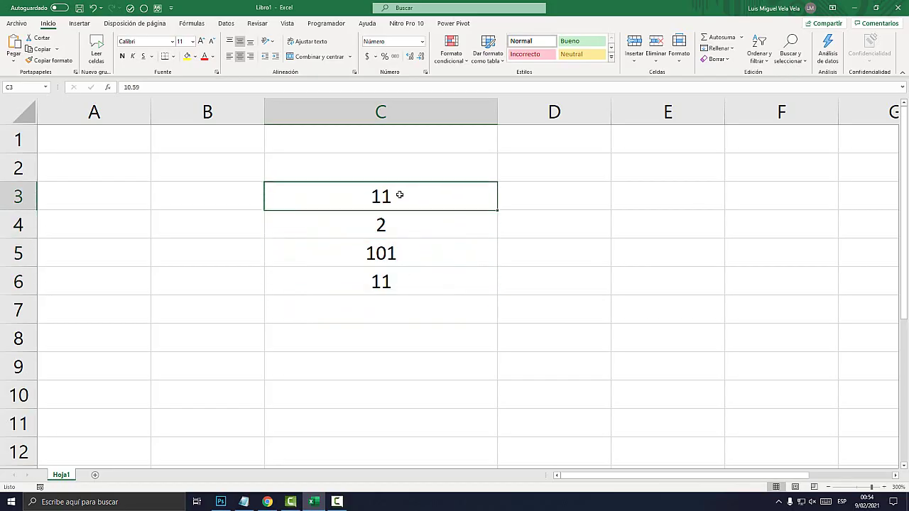
pyautogui.click(389, 234)
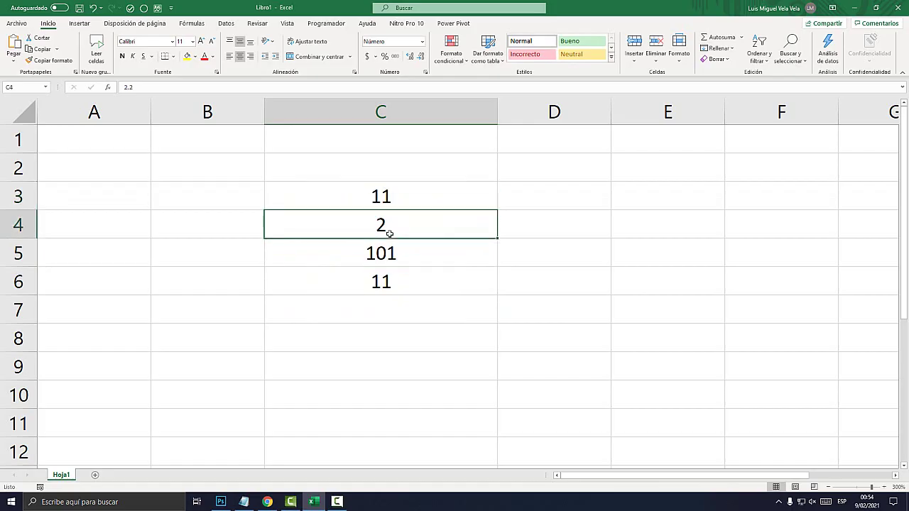
# Step: Clear C3:C11 and return to cell C2
pyautogui.moveTo(396, 196); pyautogui.dragTo(386, 434)
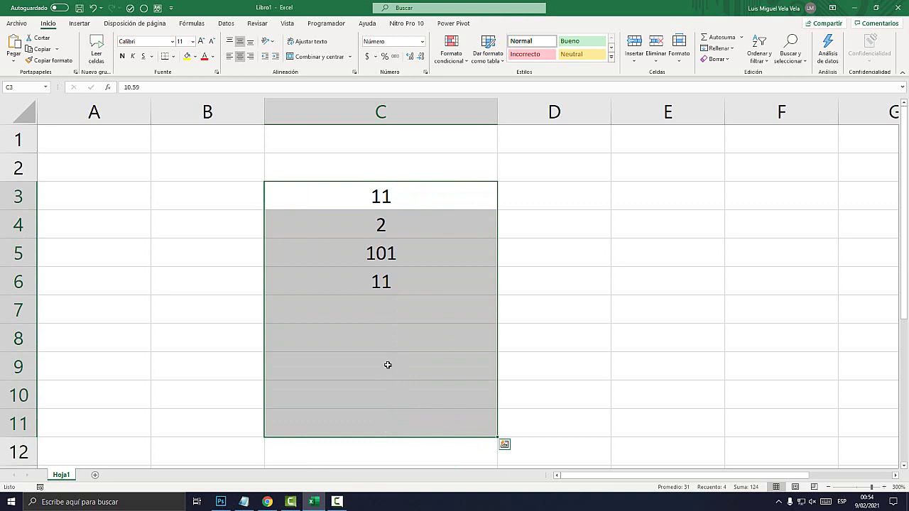
pyautogui.moveTo(400, 196); pyautogui.dragTo(400, 433)
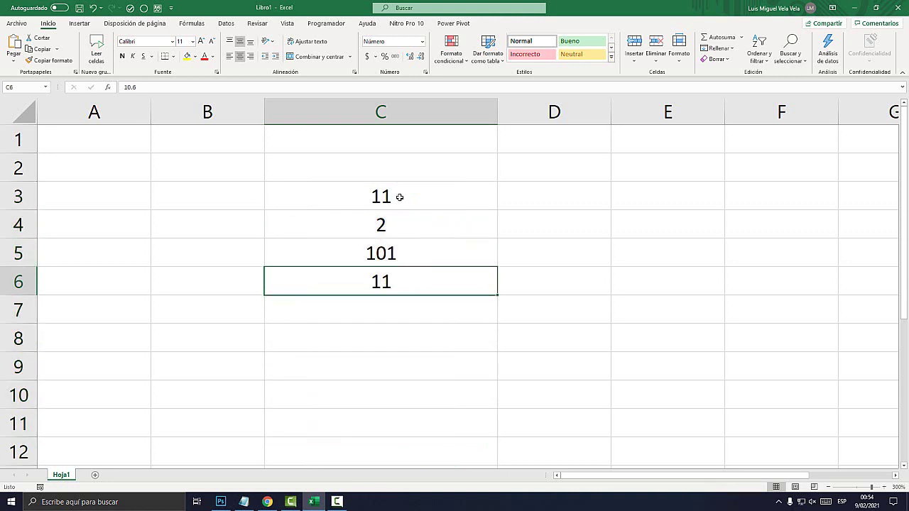
pyautogui.press('Delete')
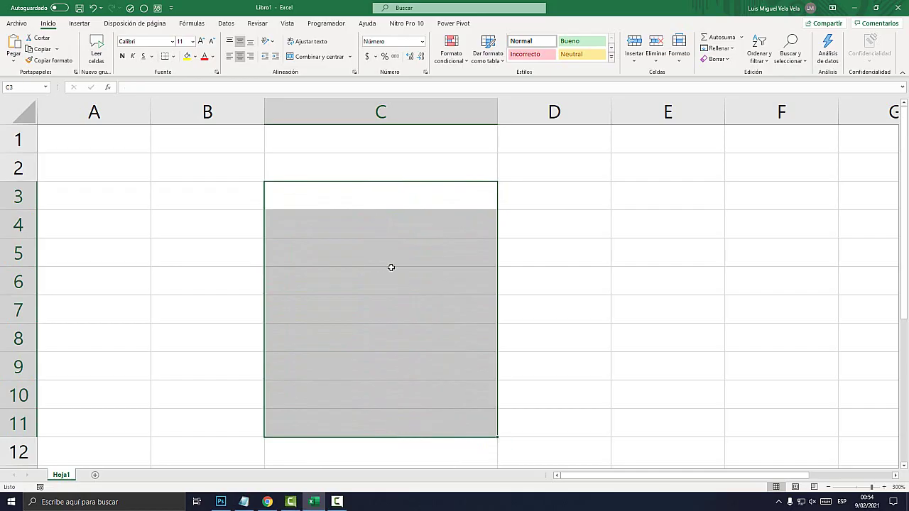
pyautogui.click(369, 165)
pyautogui.click(358, 202)
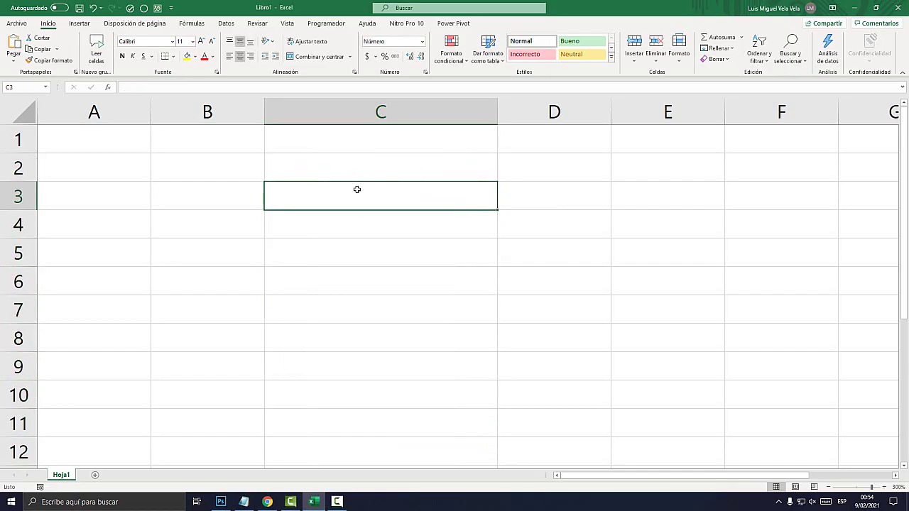
pyautogui.click(354, 162)
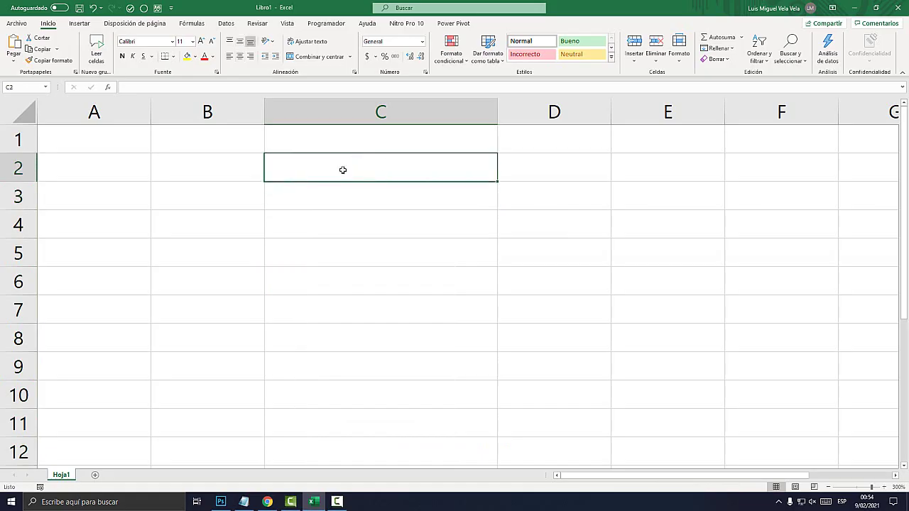
# Step: Format C2:C12 as Número with 1 decimal place
pyautogui.moveTo(346, 167); pyautogui.dragTo(345, 444)
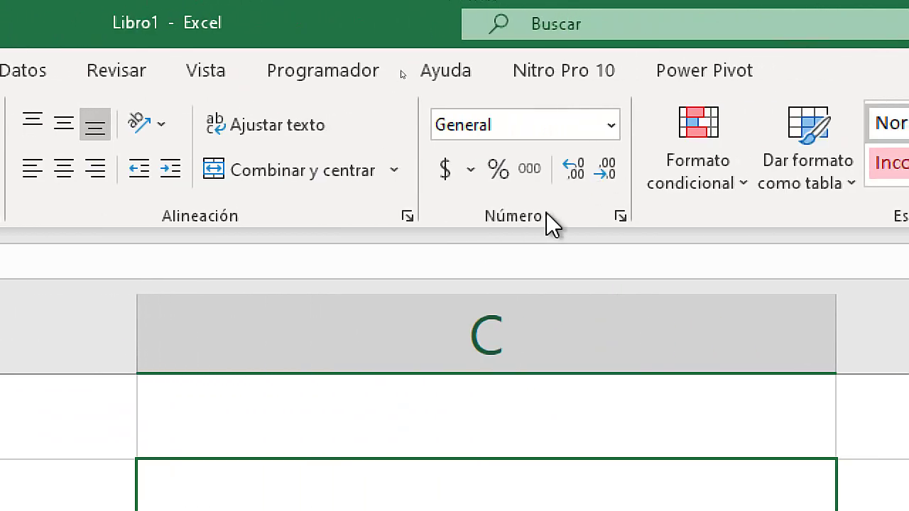
pyautogui.click(611, 125)
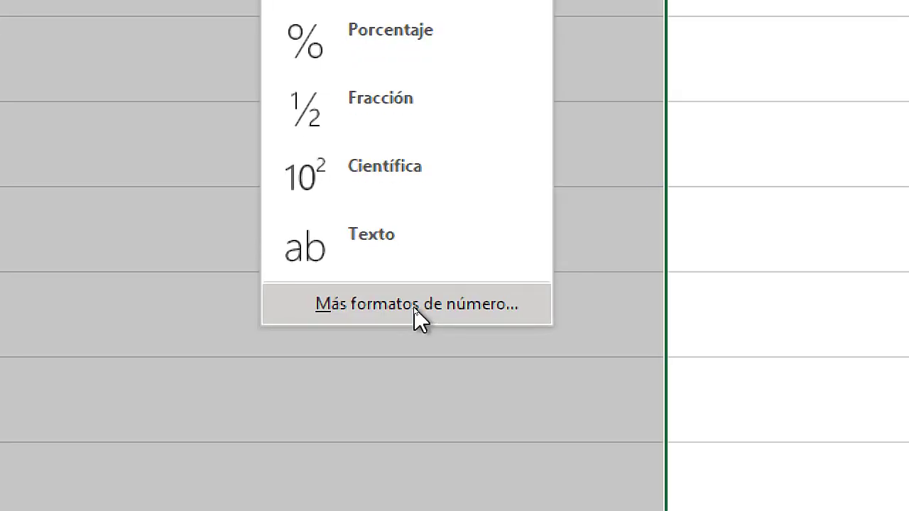
pyautogui.click(431, 307)
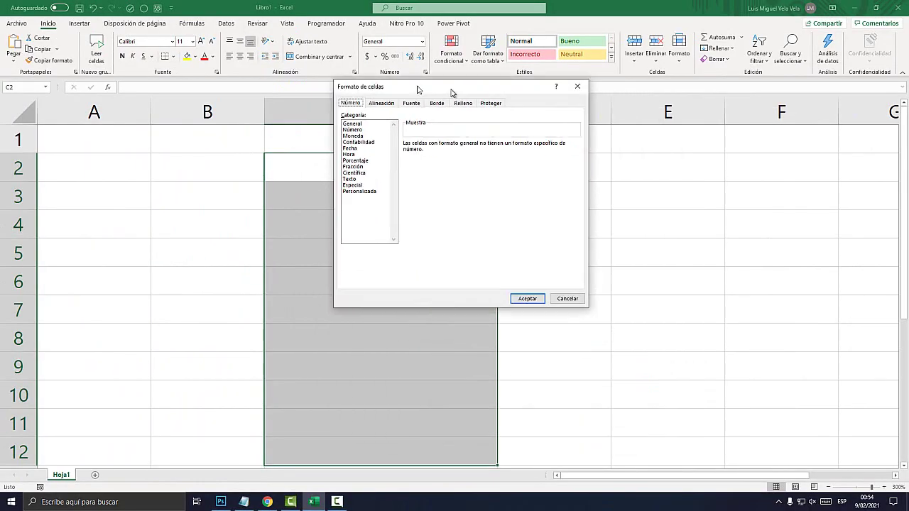
pyautogui.moveTo(427, 162); pyautogui.dragTo(382, 146)
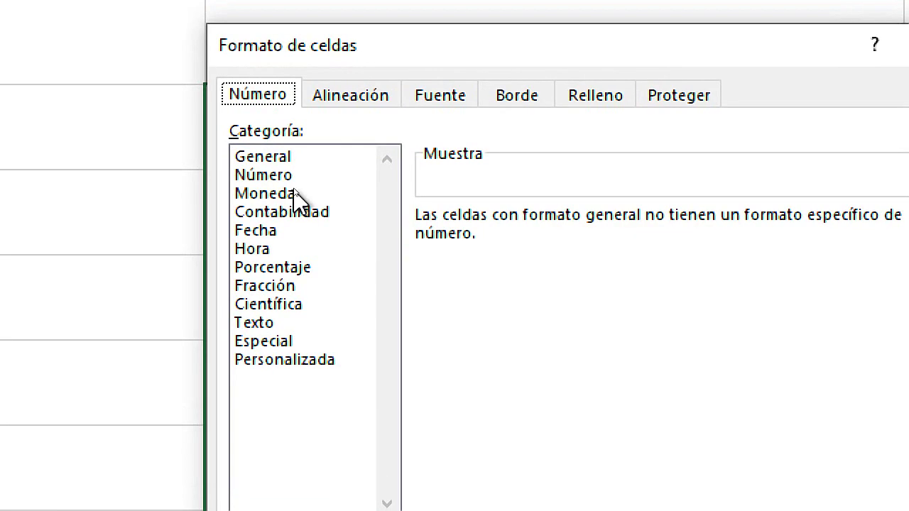
pyautogui.click(289, 184)
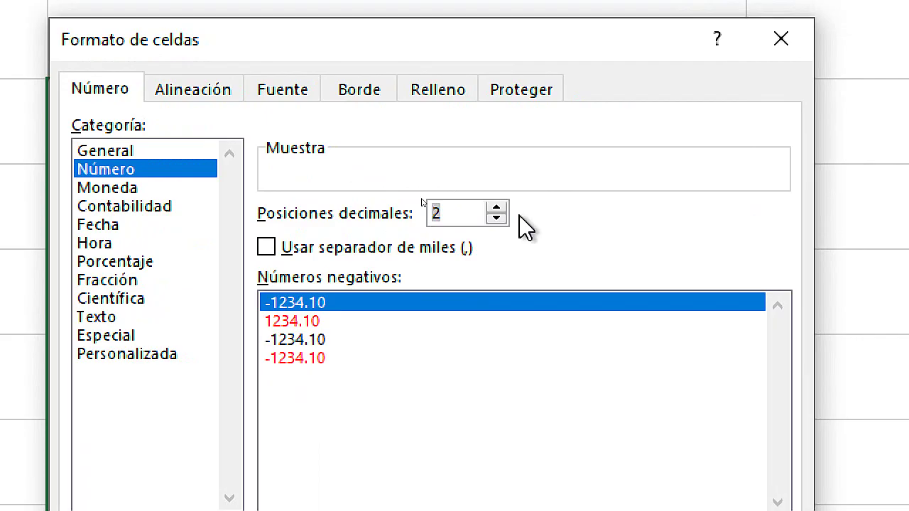
pyautogui.write('1')
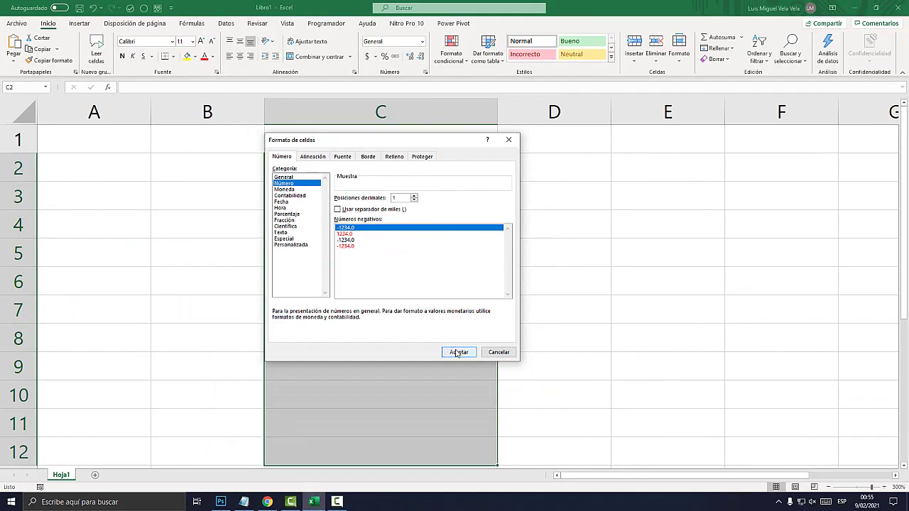
pyautogui.click(458, 351)
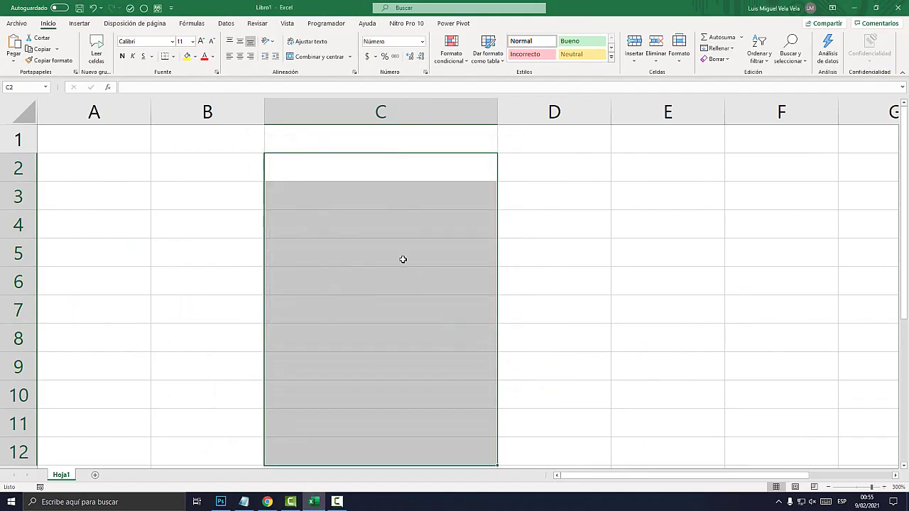
# Step: Enter 10.5, 10.8, 10.9 and 10.99 into C2:C5
pyautogui.click(352, 164)
pyautogui.write('10.5')
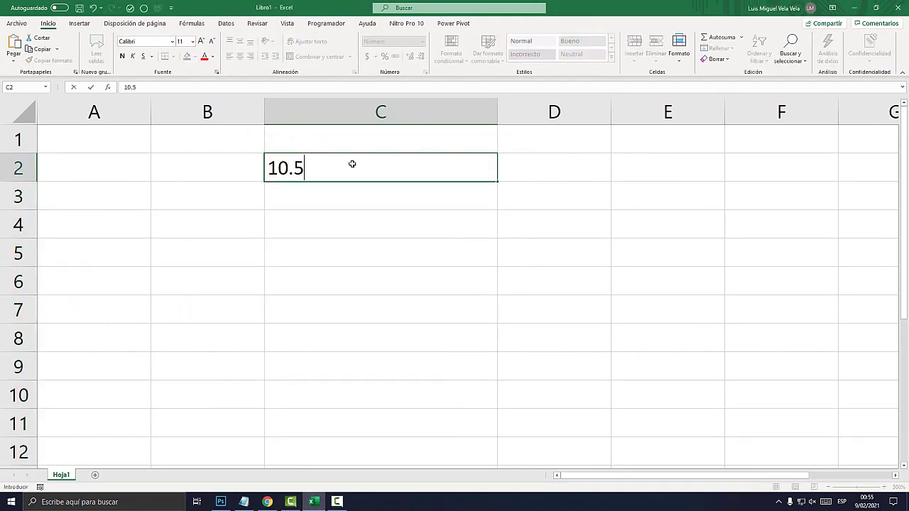
pyautogui.press('Return')
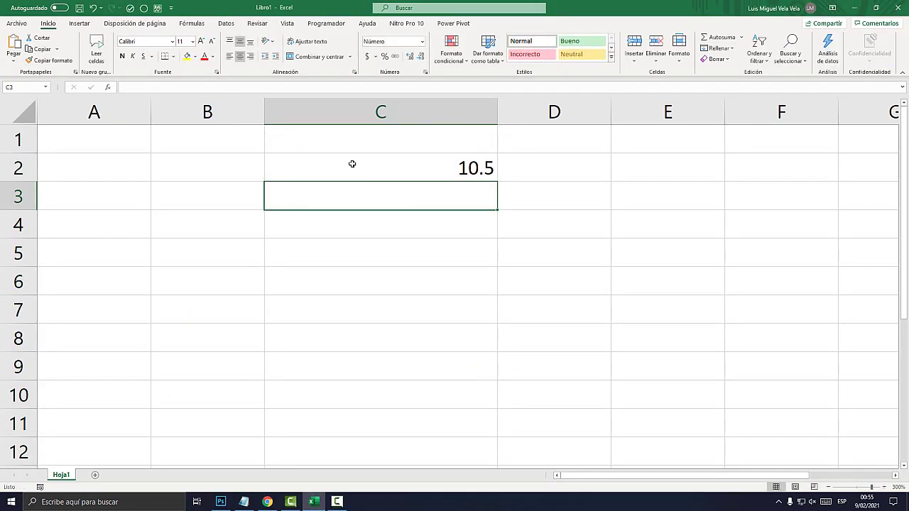
pyautogui.write('10.8')
pyautogui.press('Return')
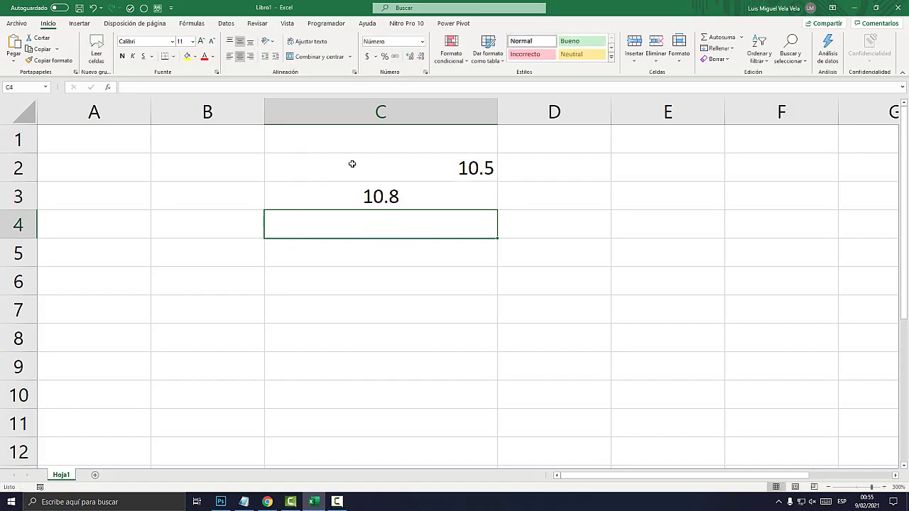
pyautogui.write('10.9')
pyautogui.press('Return')
pyautogui.write('1')
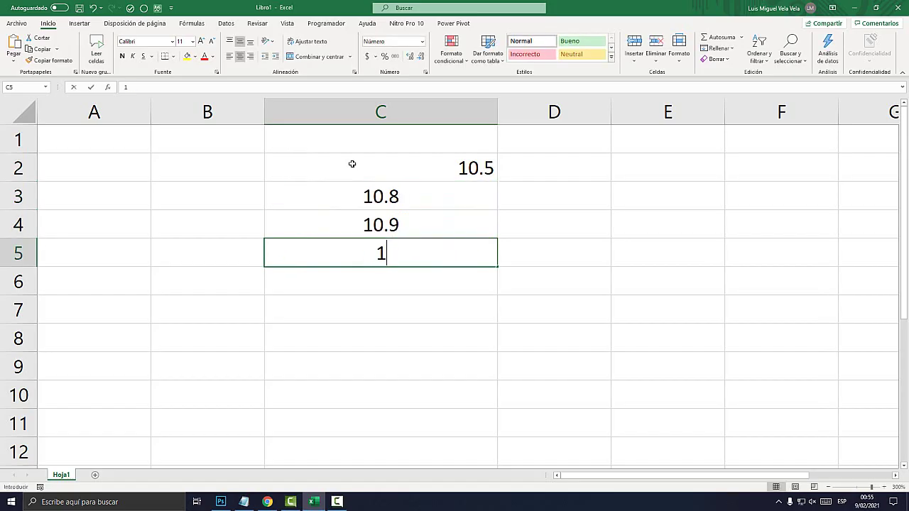
pyautogui.write('0.99')
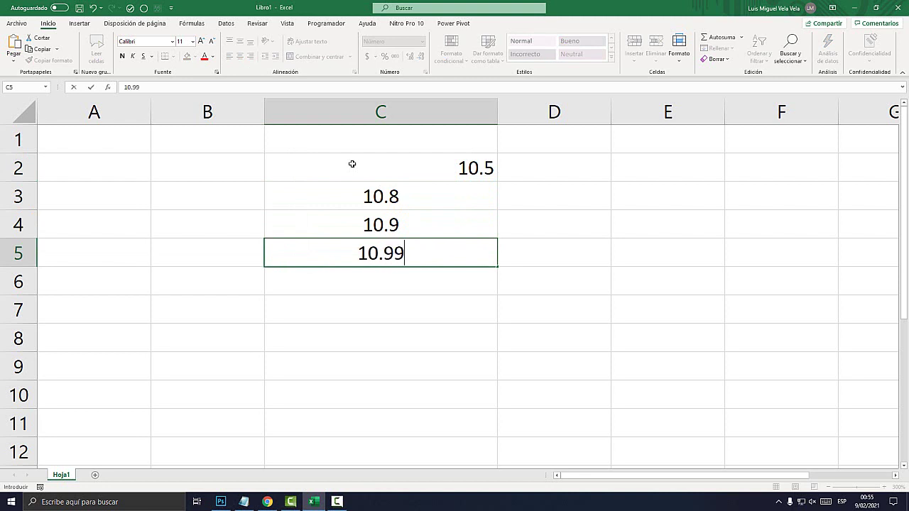
pyautogui.press('Return')
# Step: Correct C5 from 10.99 to 10.9
pyautogui.click(384, 248)
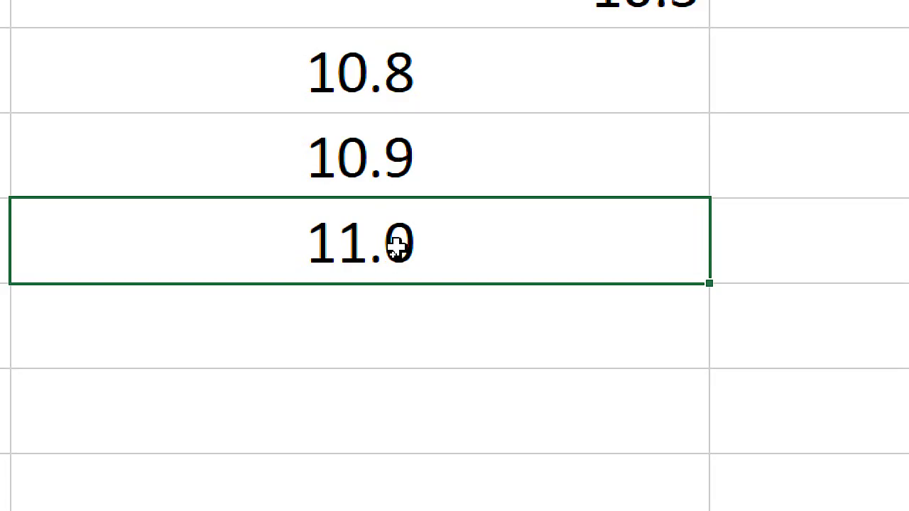
pyautogui.doubleClick(393, 254)
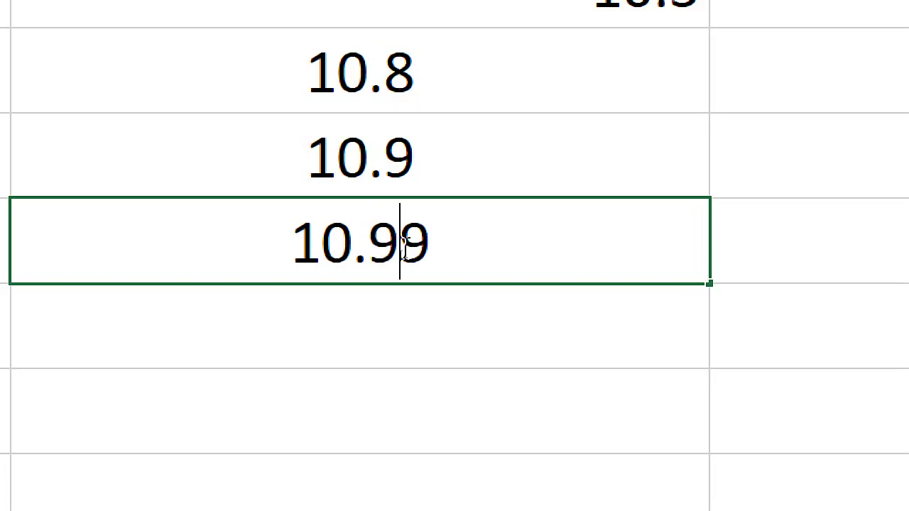
pyautogui.moveTo(400, 249); pyautogui.dragTo(440, 243)
pyautogui.press('BackSpace')
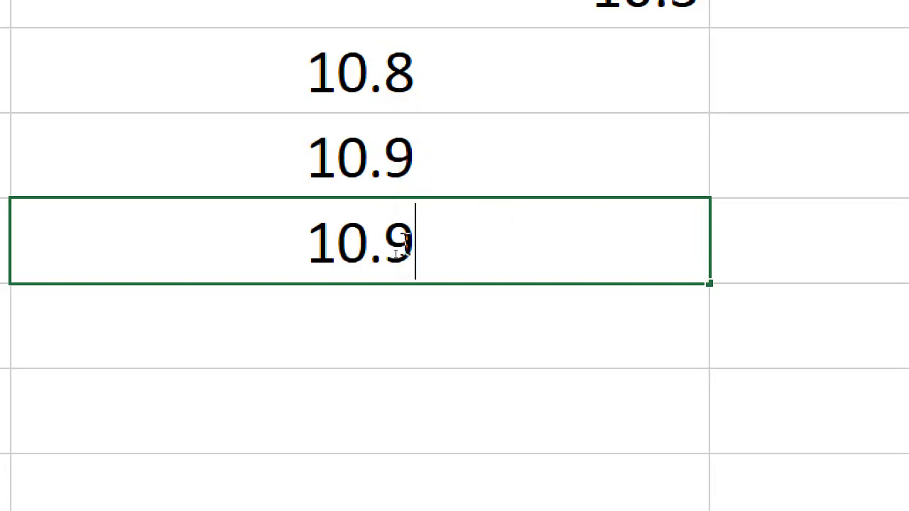
pyautogui.press('Return')
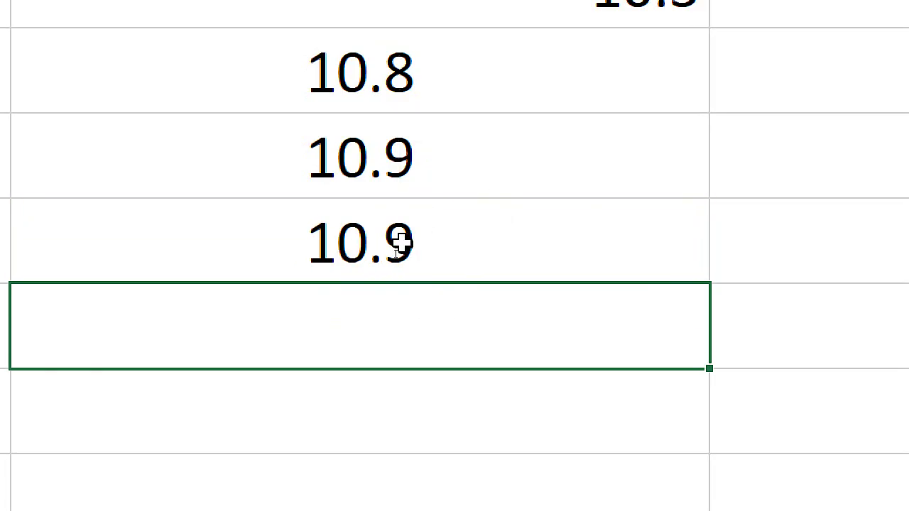
# Step: Enter 10.4 in C6 and 10.2 in C7, then centre C2:C7
pyautogui.write('10.')
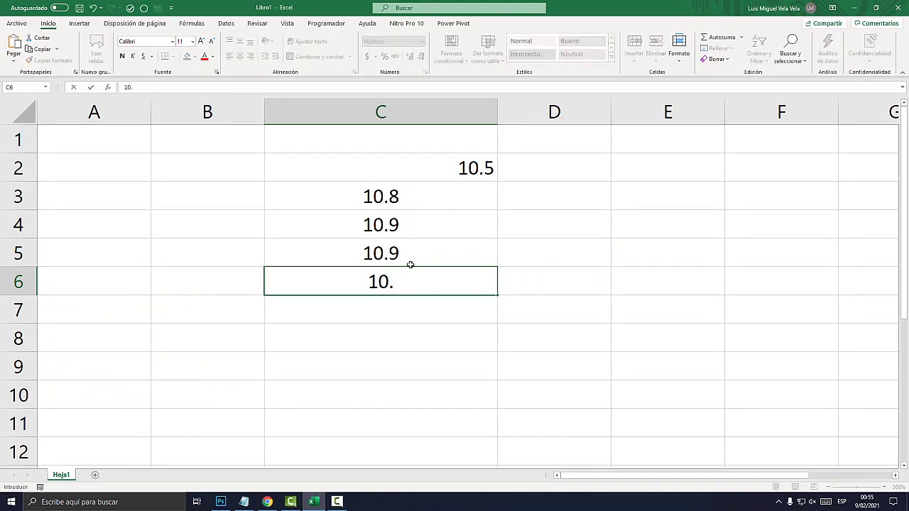
pyautogui.write('4')
pyautogui.press('Return')
pyautogui.write('10.2')
pyautogui.press('Return')
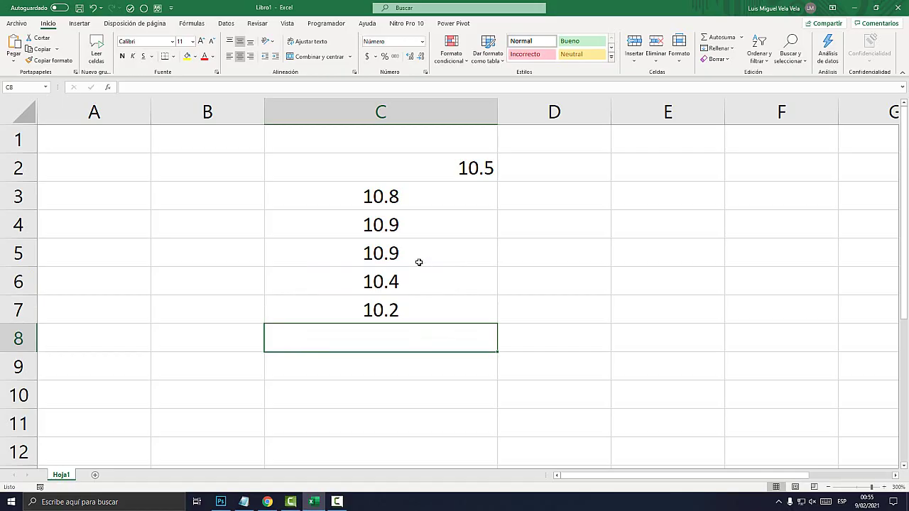
pyautogui.moveTo(396, 170); pyautogui.dragTo(393, 310)
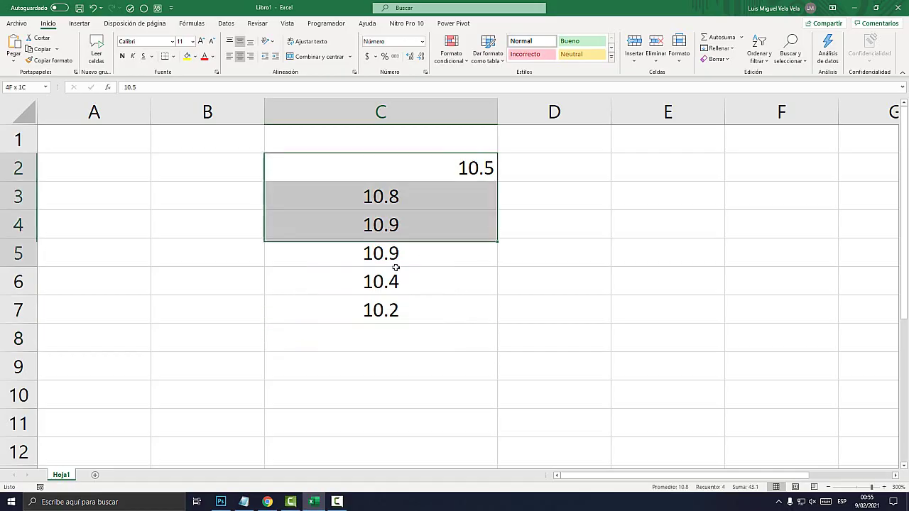
pyautogui.click(239, 56)
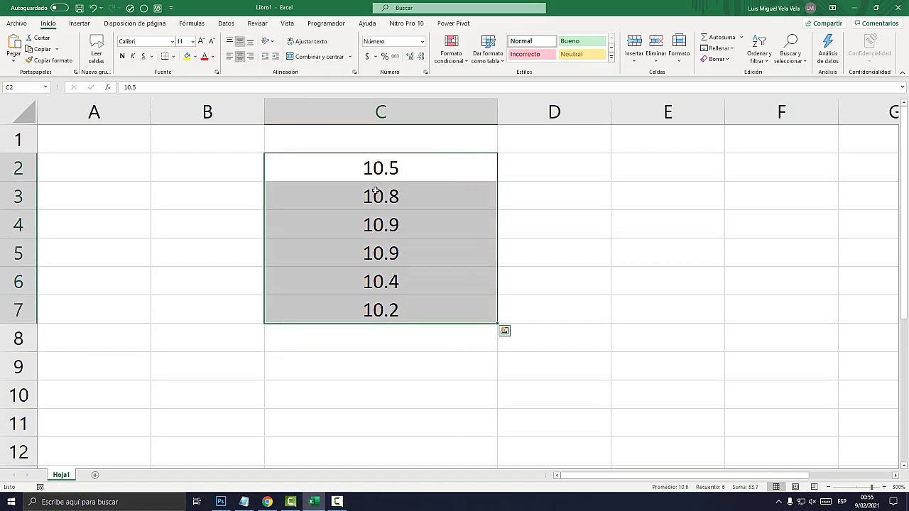
pyautogui.click(572, 167)
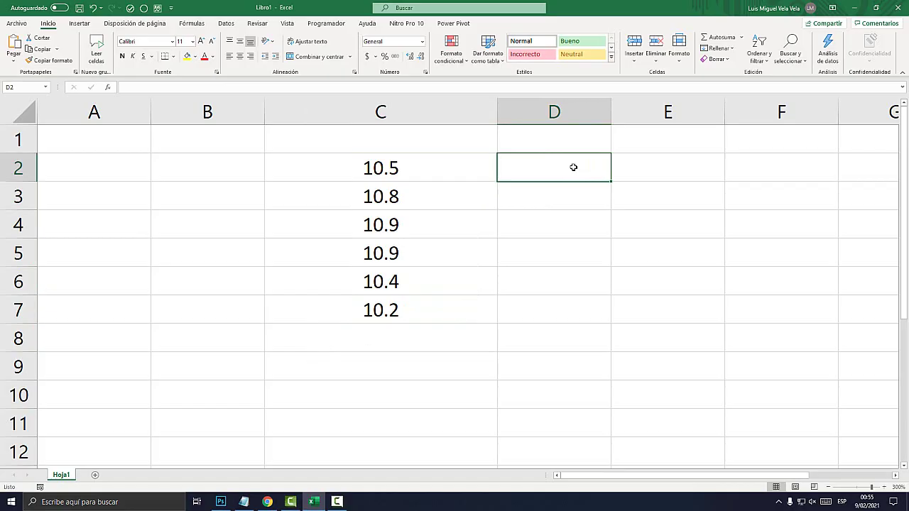
# Step: Enter 100.88 in D2, then review the C2:C7 and D2:D7 ranges
pyautogui.write('100.')
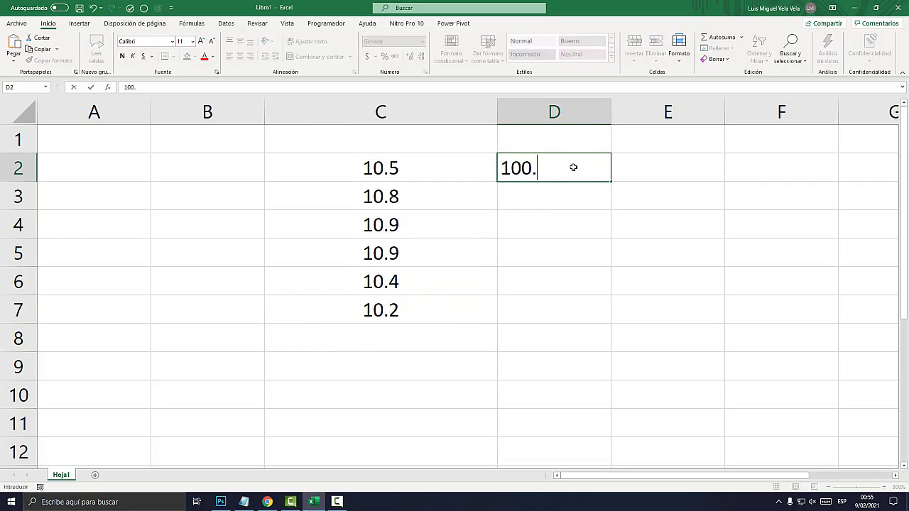
pyautogui.write('88')
pyautogui.press('Return')
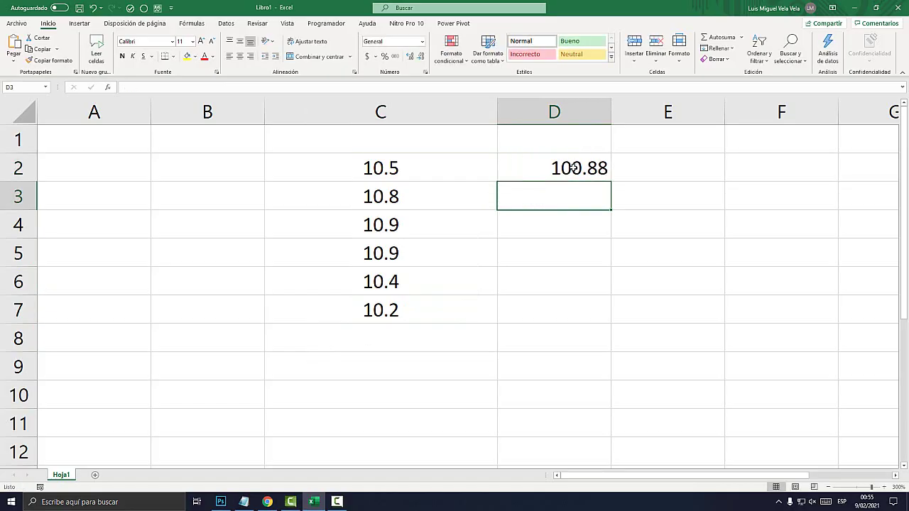
pyautogui.click(573, 167)
pyautogui.click(562, 233)
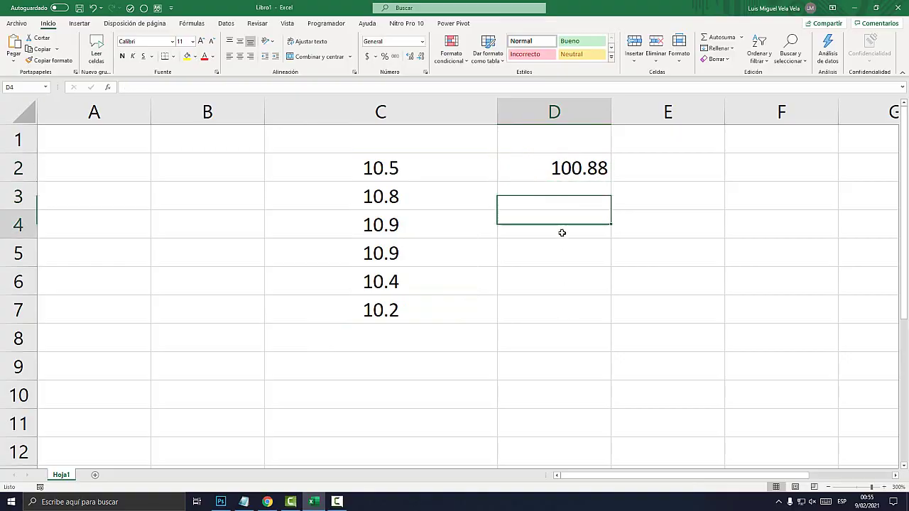
pyautogui.press('Down')
pyautogui.click(582, 168)
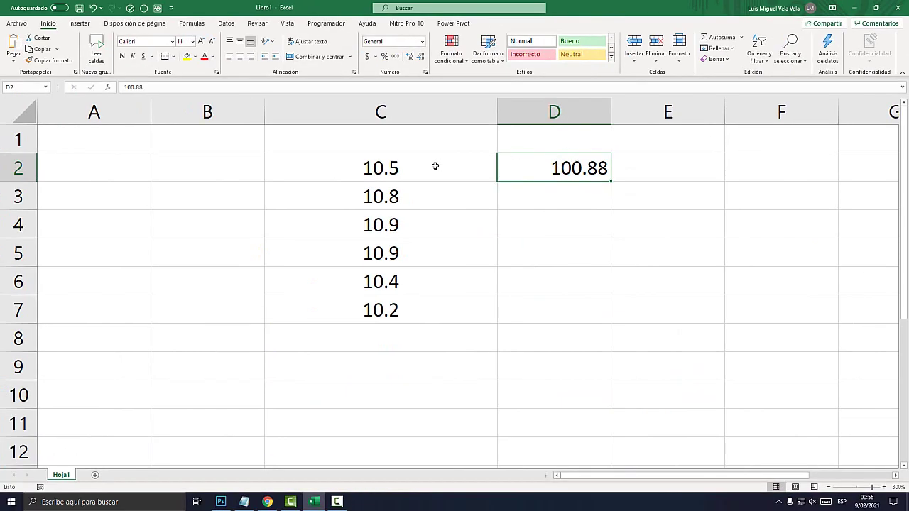
pyautogui.moveTo(434, 168)
pyautogui.mouseDown()
pyautogui.moveTo(403, 228)
pyautogui.moveTo(405, 303)
pyautogui.mouseUp()
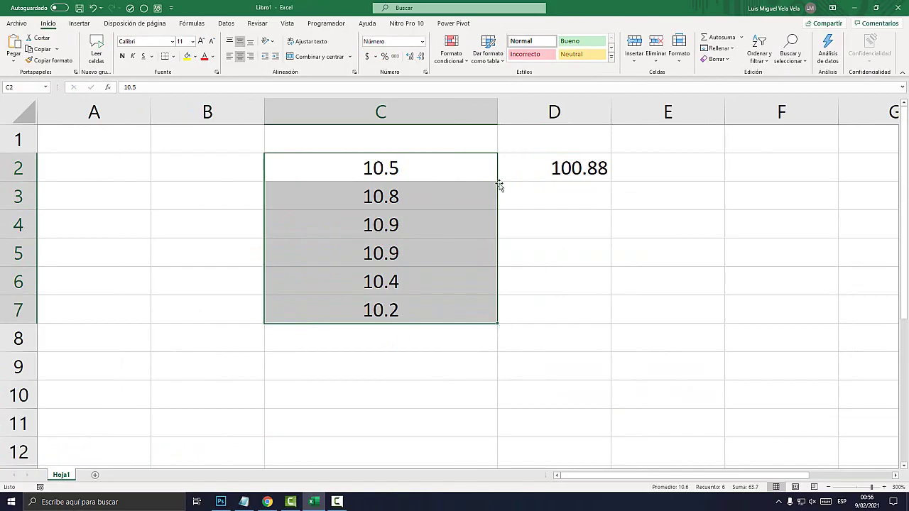
pyautogui.click(564, 169)
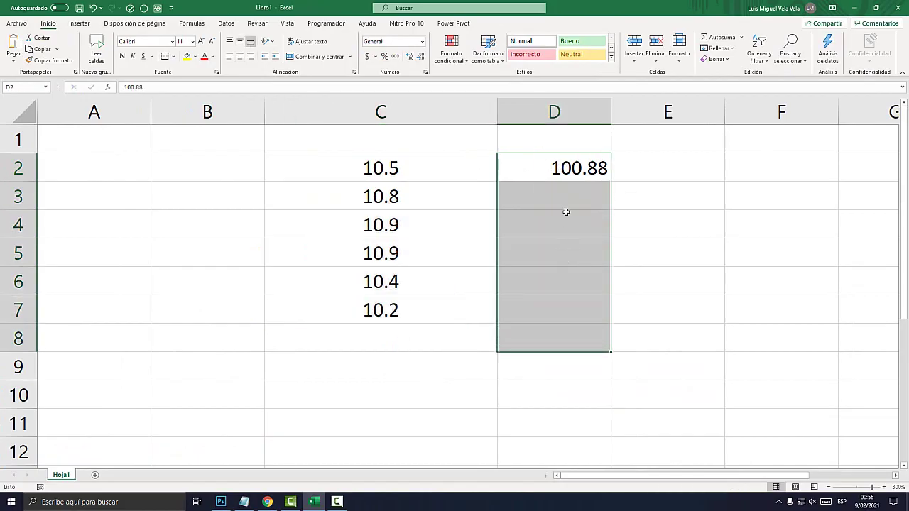
pyautogui.moveTo(564, 169); pyautogui.dragTo(564, 315)
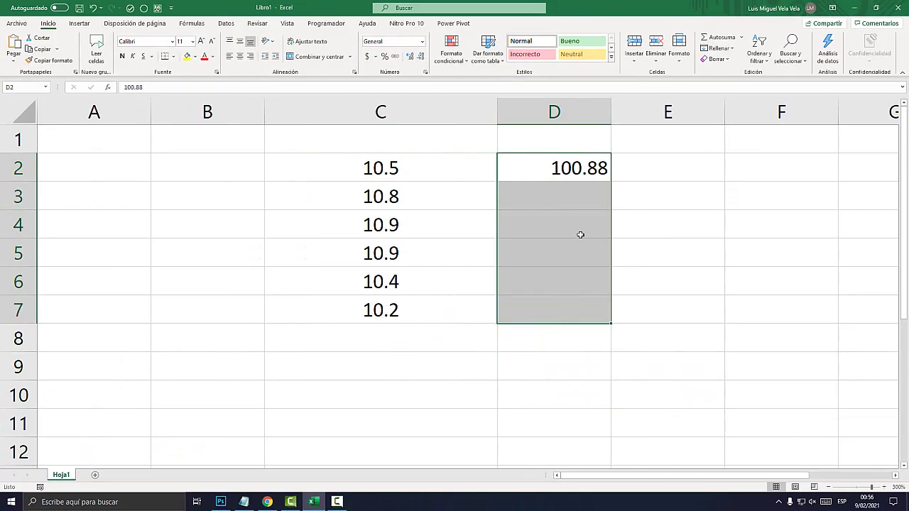
# Step: Fill D3:D7 with 10.898, 10.652, 10.555, 10.2222 and 10.4
pyautogui.click(579, 198)
pyautogui.write('10.')
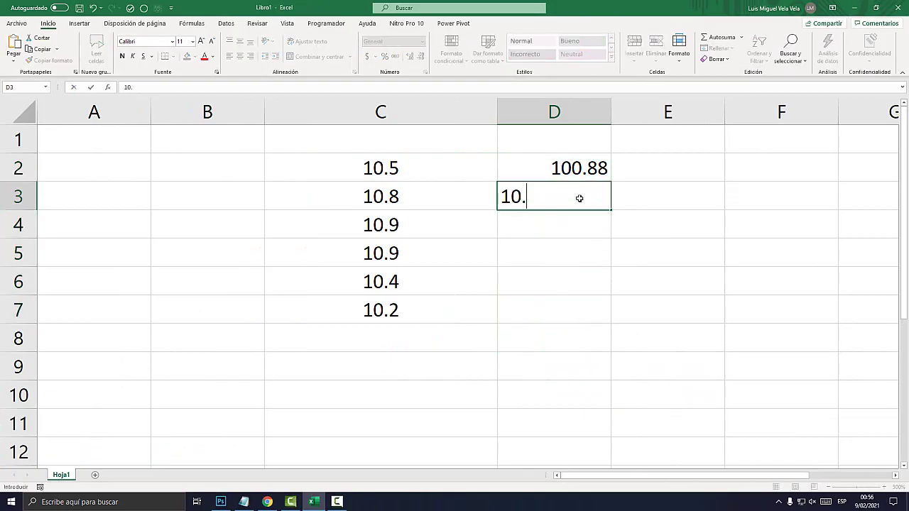
pyautogui.write('898')
pyautogui.press('Return')
pyautogui.write('10.')
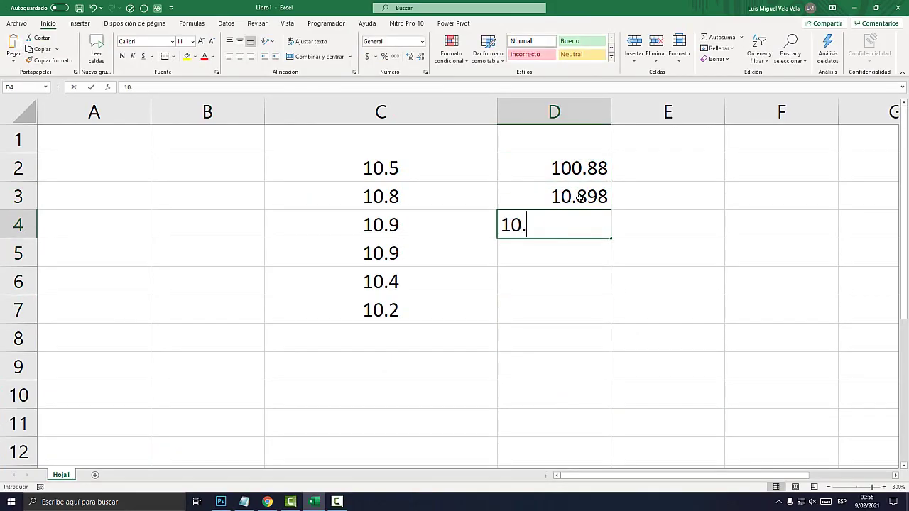
pyautogui.write('652')
pyautogui.press('Return')
pyautogui.write('1')
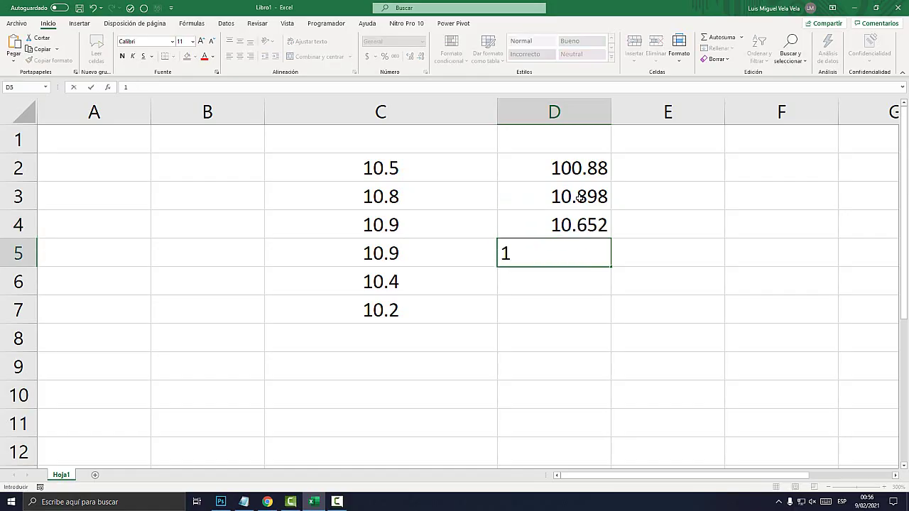
pyautogui.write('0.555')
pyautogui.press('Return')
pyautogui.write('10')
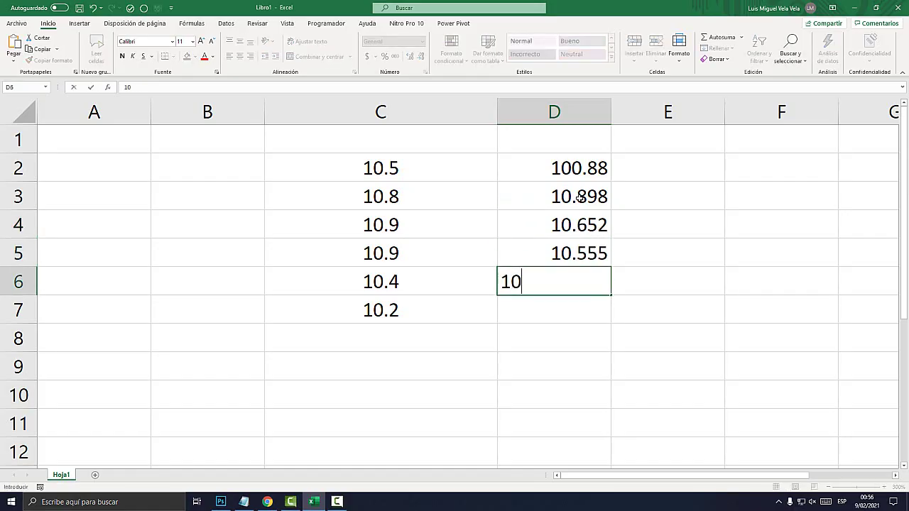
pyautogui.write('.2222')
pyautogui.press('Return')
pyautogui.write('10')
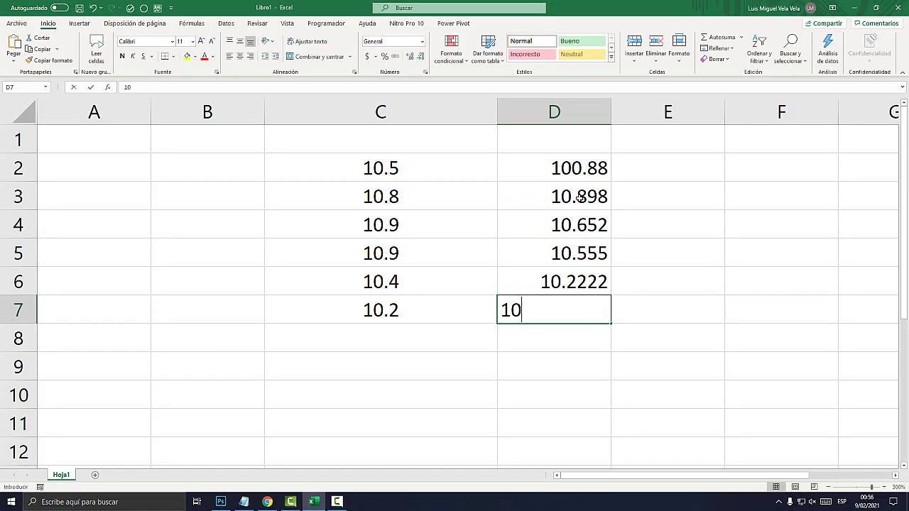
pyautogui.write('.4')
pyautogui.press('Return')
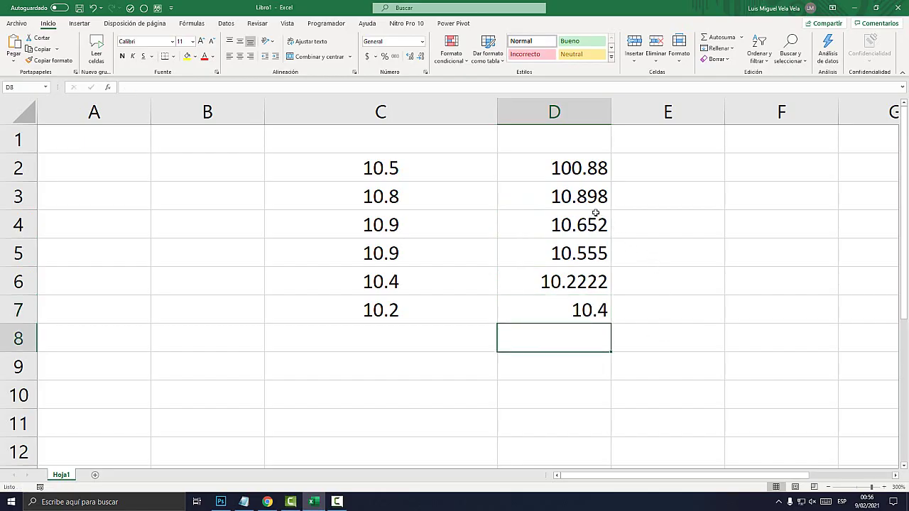
# Step: Format D2:D7 as Número with 3 decimal places, showing 100.880, 10.898, etc
pyautogui.moveTo(578, 164)
pyautogui.mouseDown()
pyautogui.moveTo(573, 327)
pyautogui.moveTo(573, 306)
pyautogui.mouseUp()
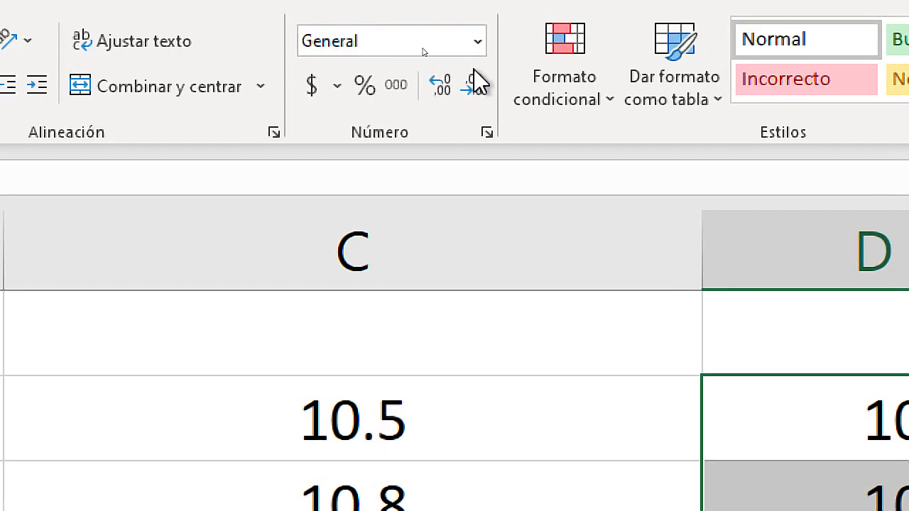
pyautogui.click(422, 42)
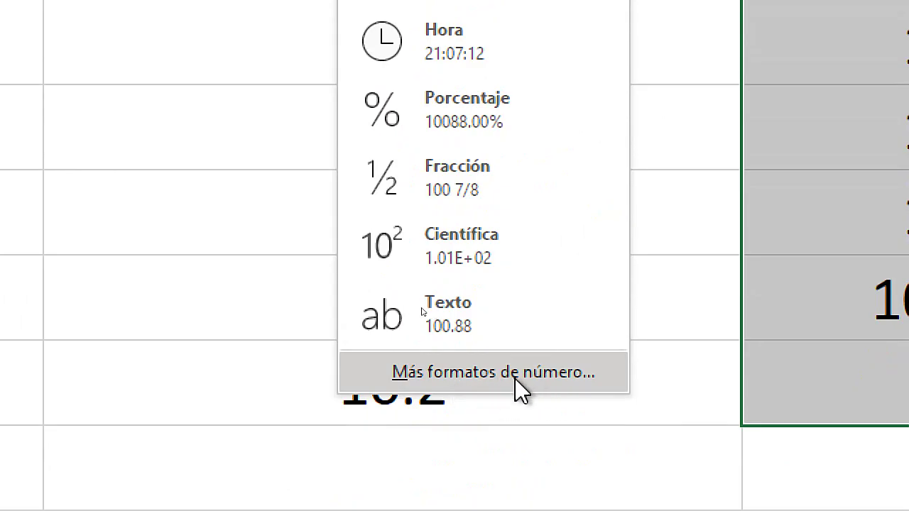
pyautogui.click(535, 376)
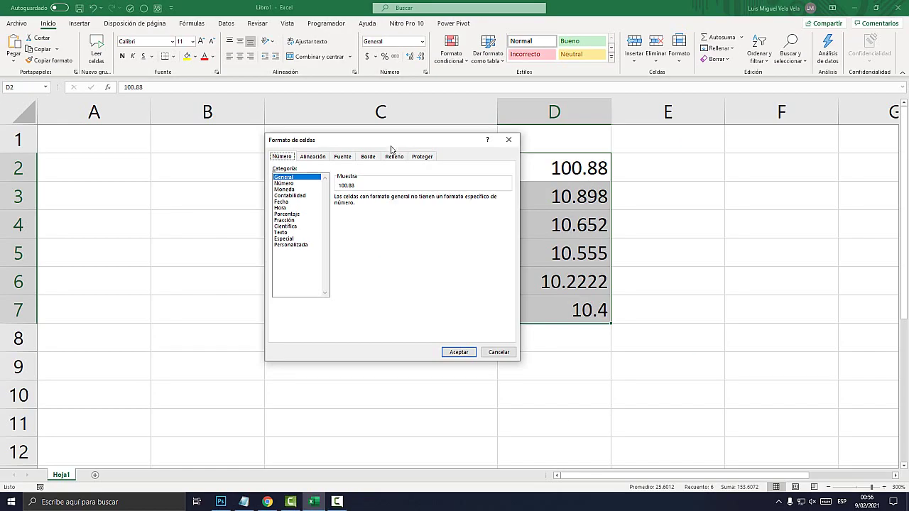
pyautogui.moveTo(398, 152); pyautogui.dragTo(454, 154)
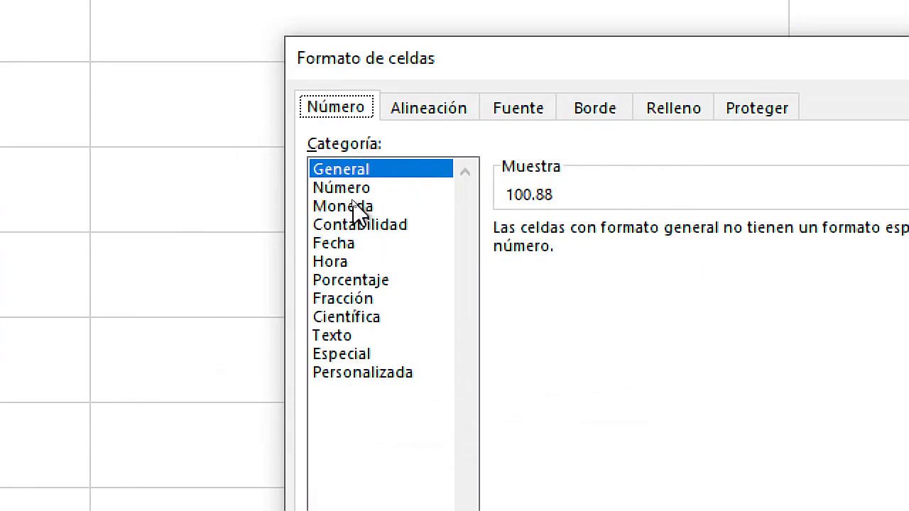
pyautogui.click(354, 196)
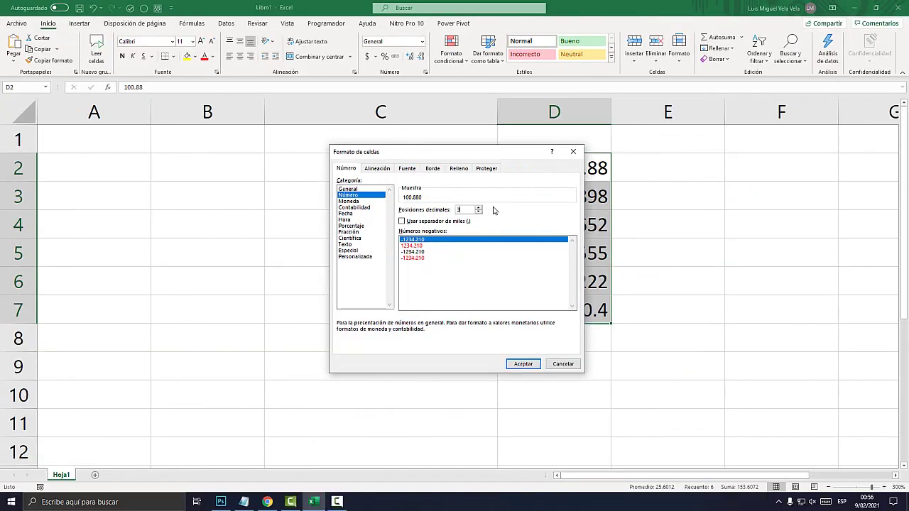
pyautogui.click(478, 208)
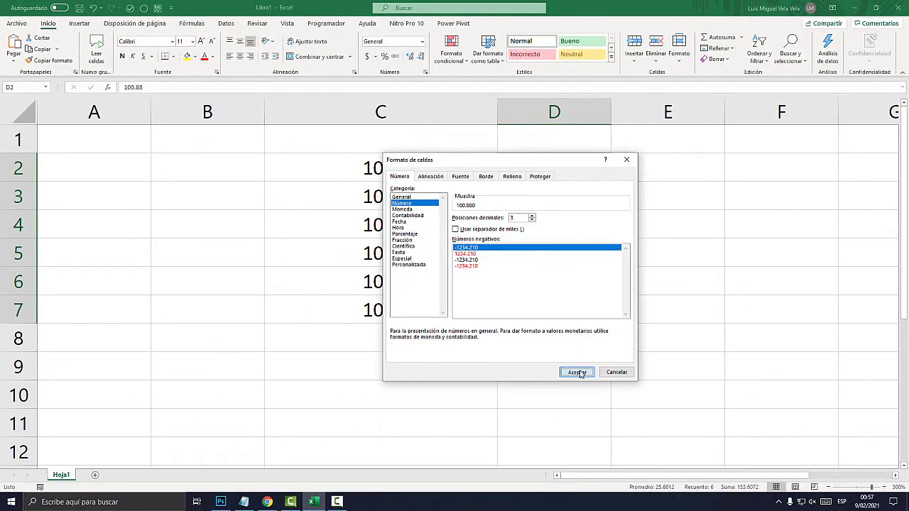
pyautogui.click(579, 374)
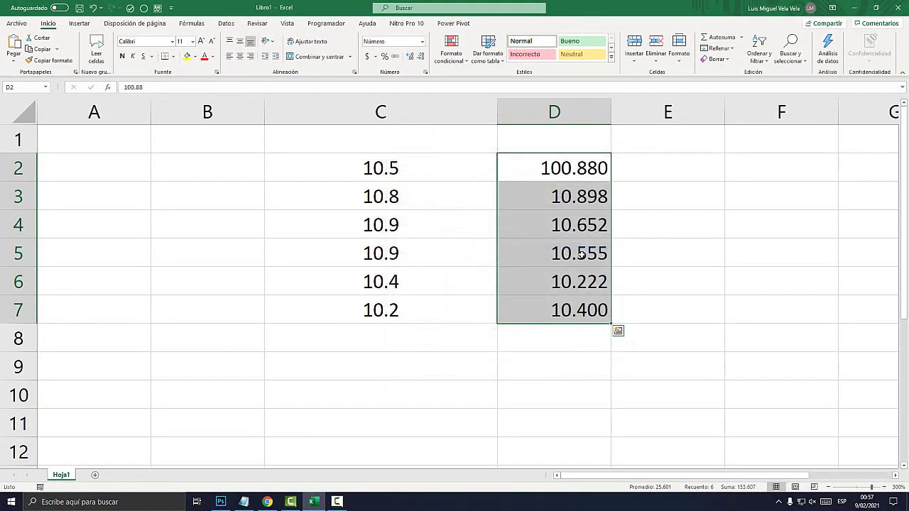
# Step: Extend D2's value to 100.889998787982, still displayed as 100.890
pyautogui.click(571, 252)
pyautogui.moveTo(571, 171); pyautogui.dragTo(577, 310)
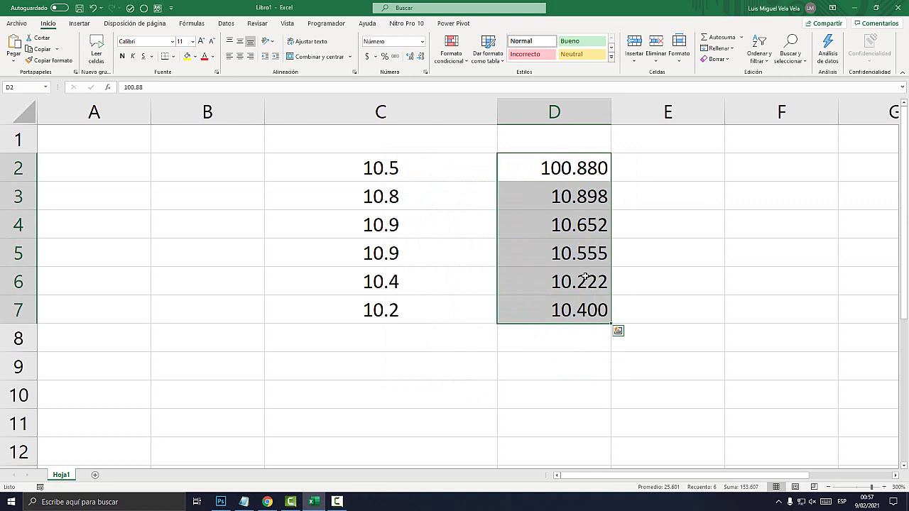
pyautogui.doubleClick(598, 170)
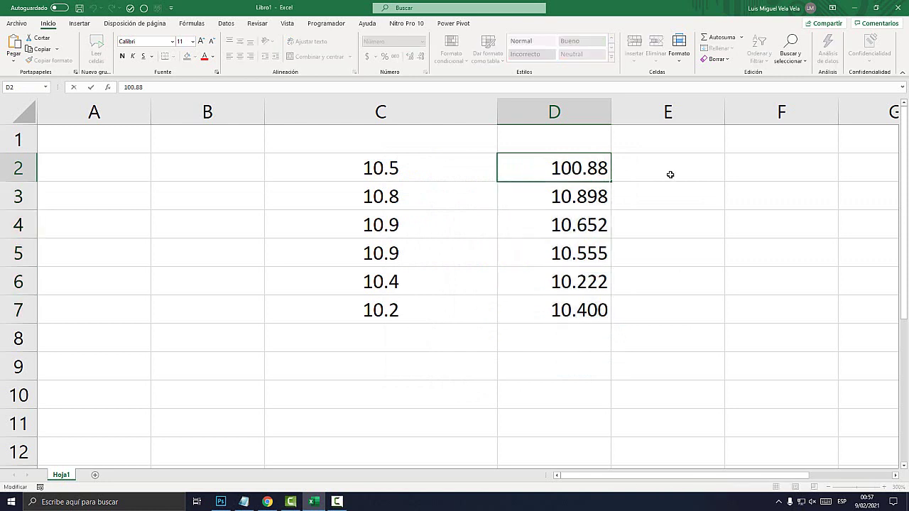
pyautogui.write('99')
pyautogui.press('Return')
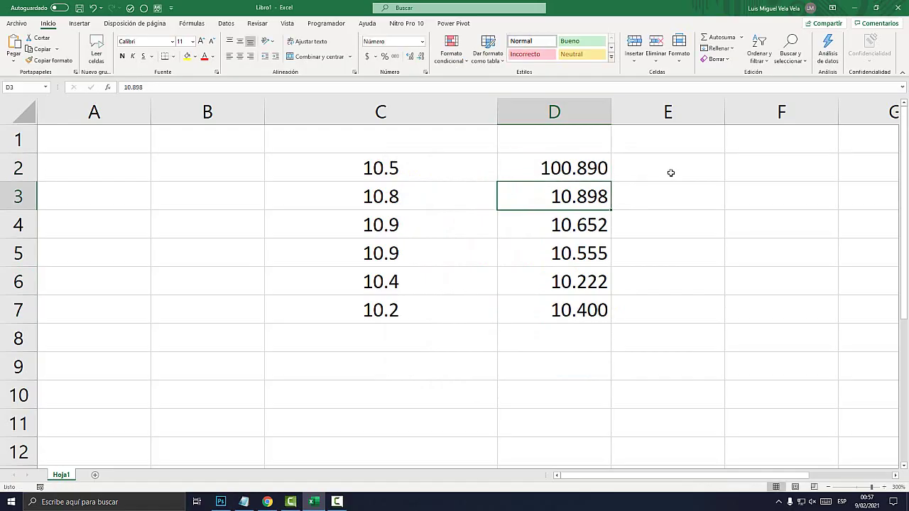
pyautogui.press('Up')
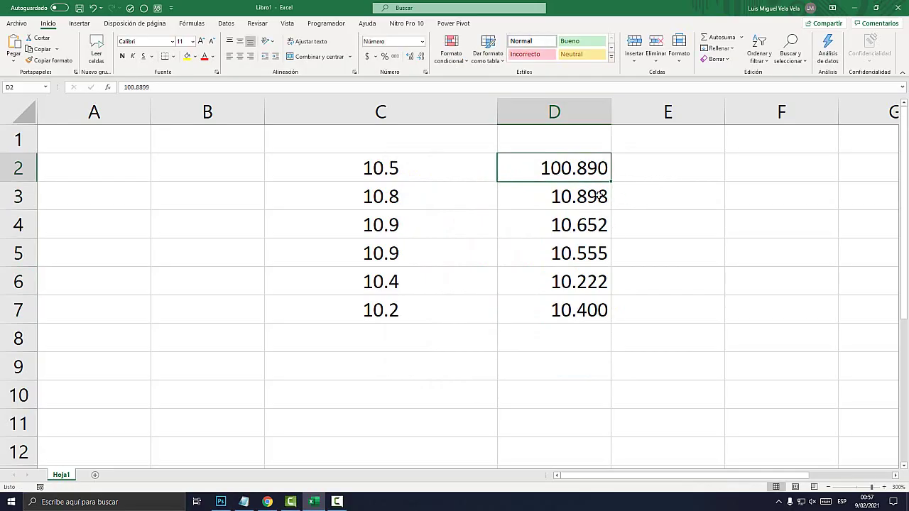
pyautogui.doubleClick(595, 172)
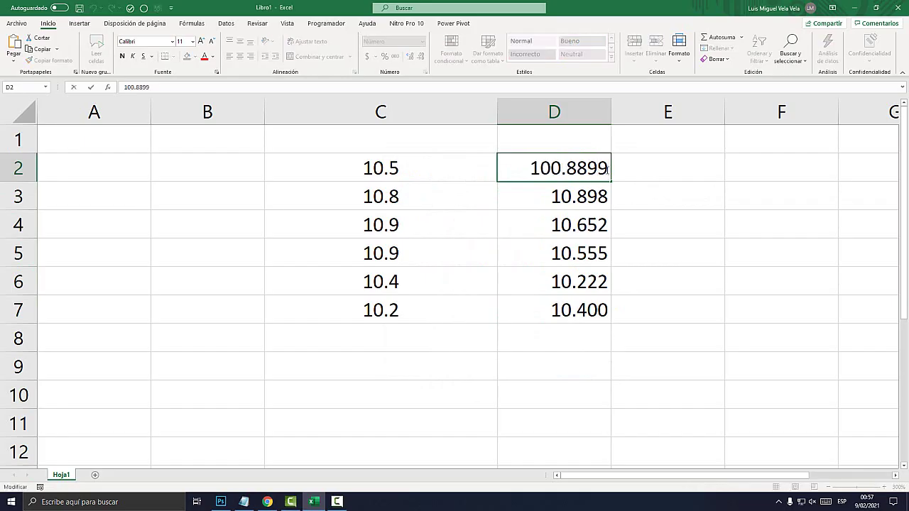
pyautogui.write('9878798212121')
pyautogui.press('Return')
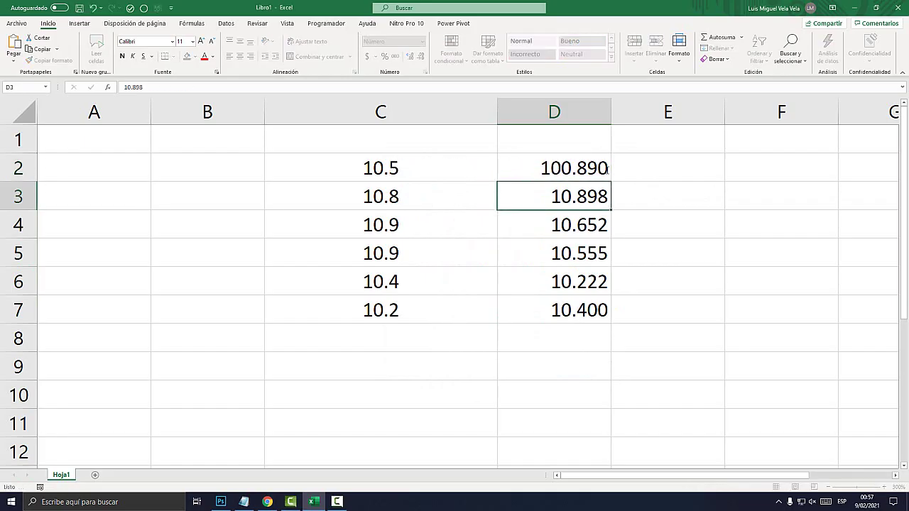
pyautogui.click(599, 169)
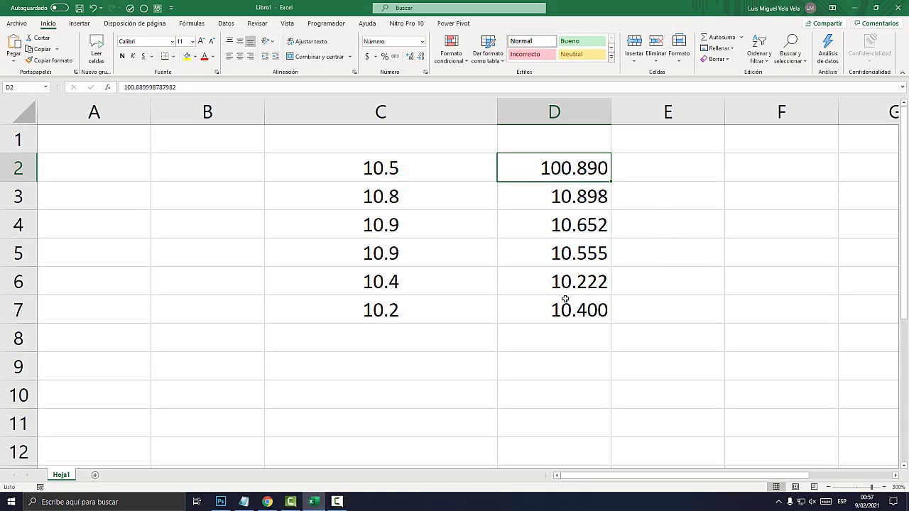
# Step: Set D2:D7 to a number format with 0 decimal places
pyautogui.moveTo(564, 311); pyautogui.dragTo(570, 163)
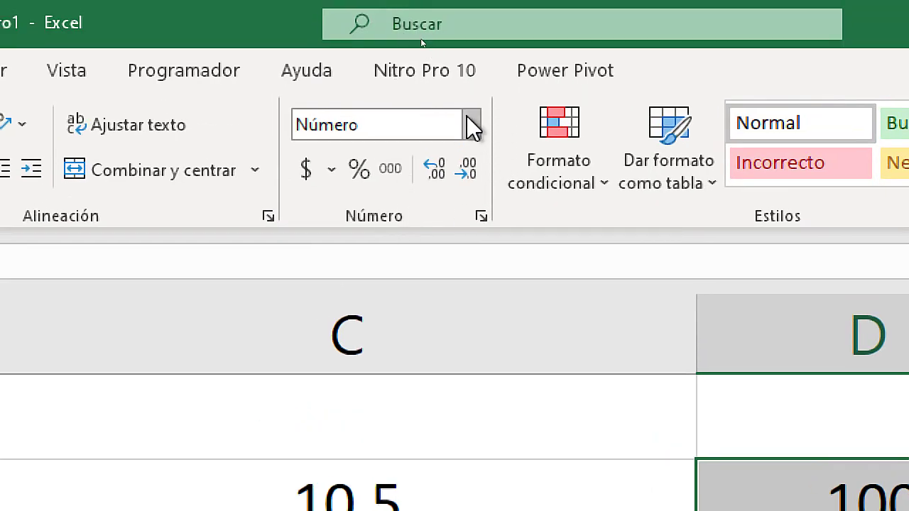
pyautogui.click(472, 129)
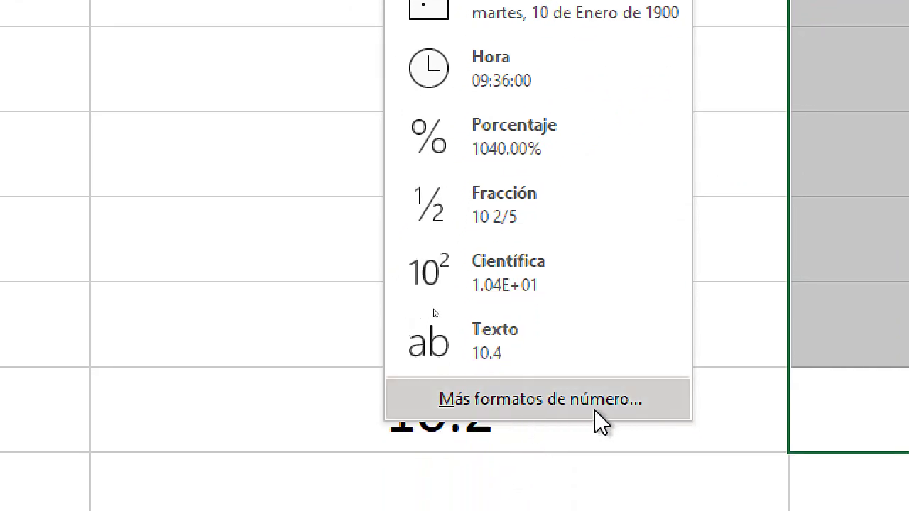
pyautogui.click(580, 404)
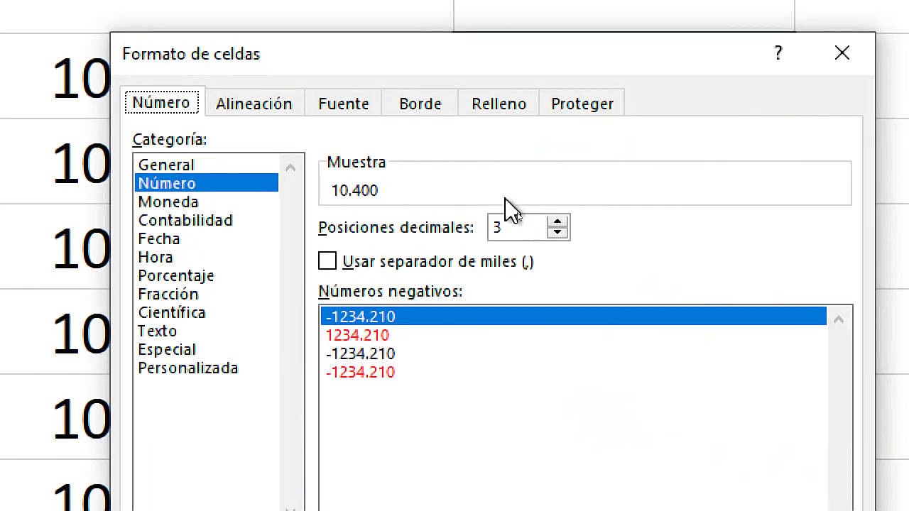
pyautogui.moveTo(520, 216); pyautogui.dragTo(508, 222)
pyautogui.write('0')
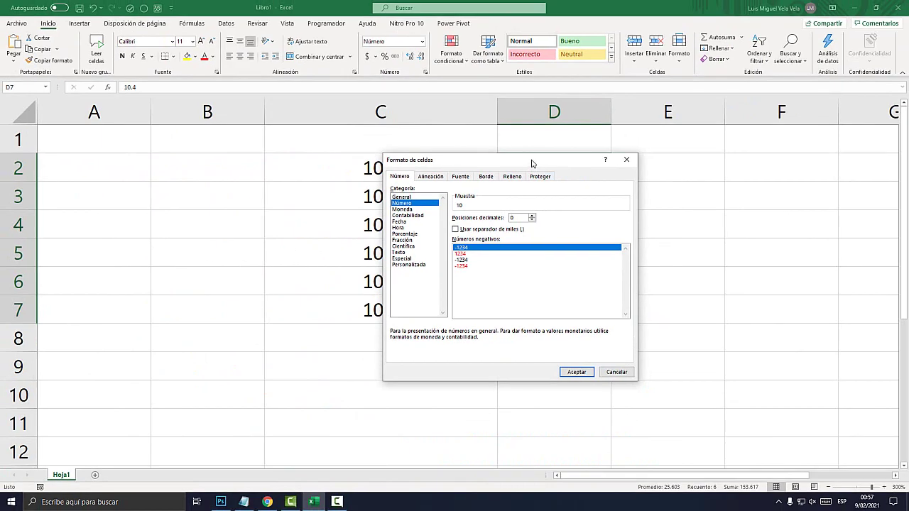
pyautogui.moveTo(531, 163); pyautogui.dragTo(314, 128)
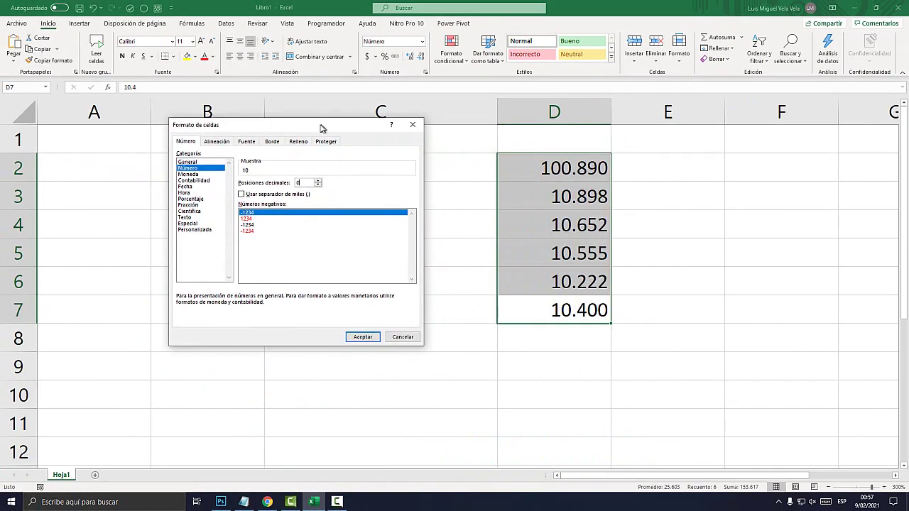
pyautogui.click(360, 337)
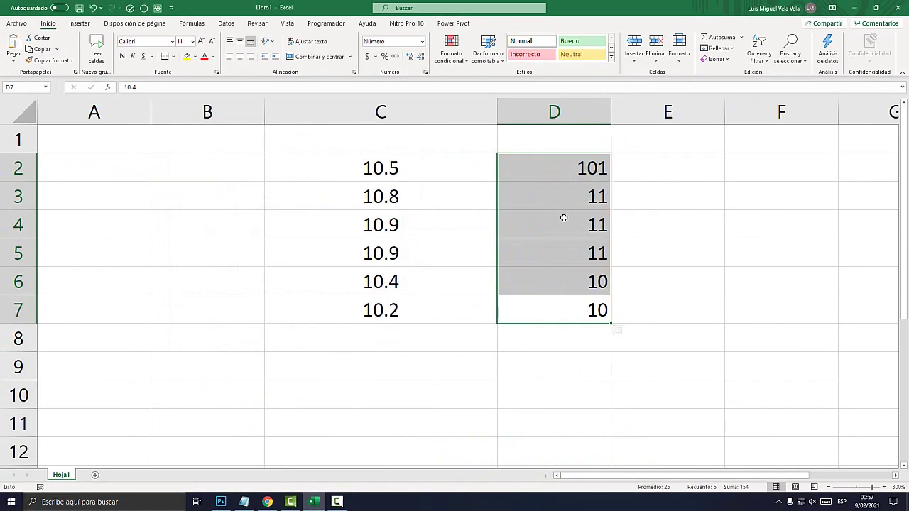
# Step: Change D7 from 10.4 to 10.8
pyautogui.doubleClick(582, 310)
pyautogui.press('Escape')
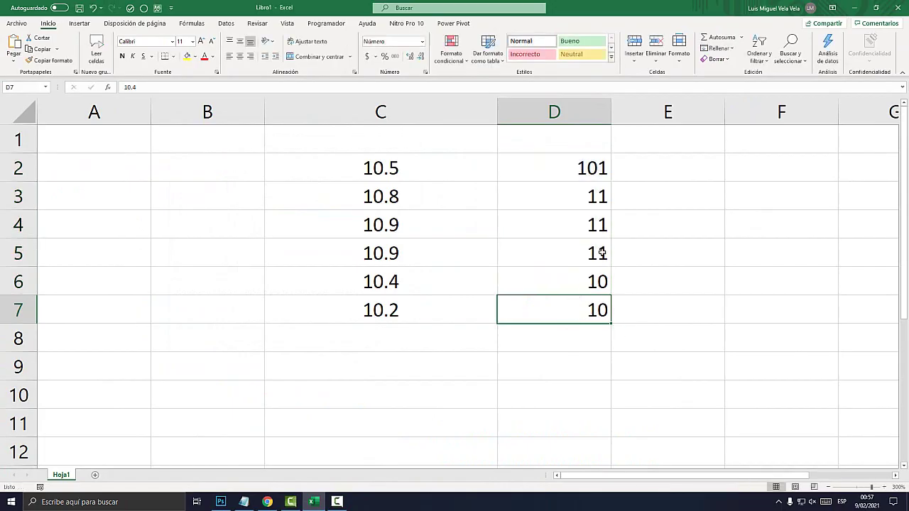
pyautogui.doubleClick(590, 312)
pyautogui.moveTo(598, 310); pyautogui.dragTo(609, 310)
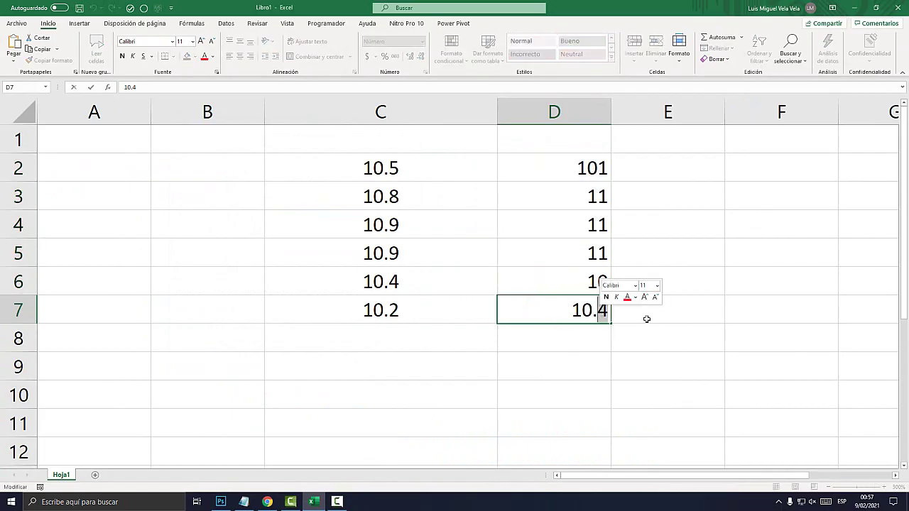
pyautogui.write('8')
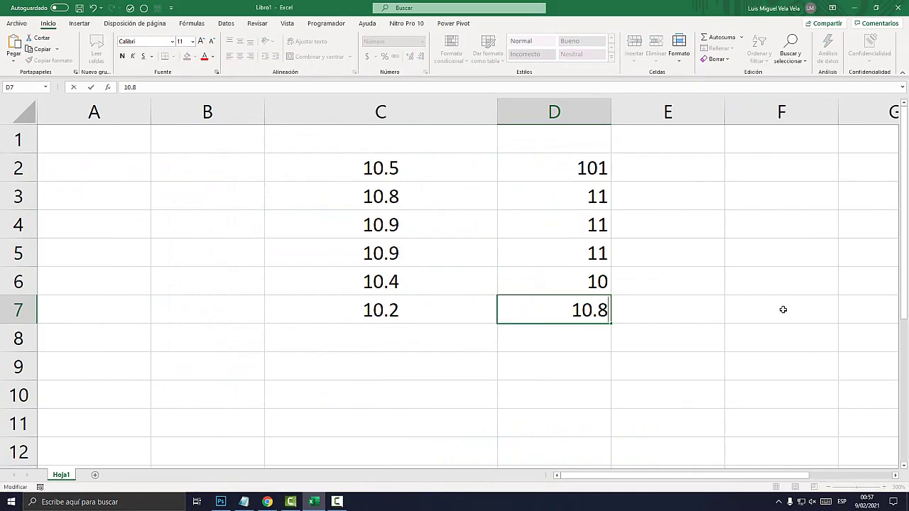
pyautogui.press('Return')
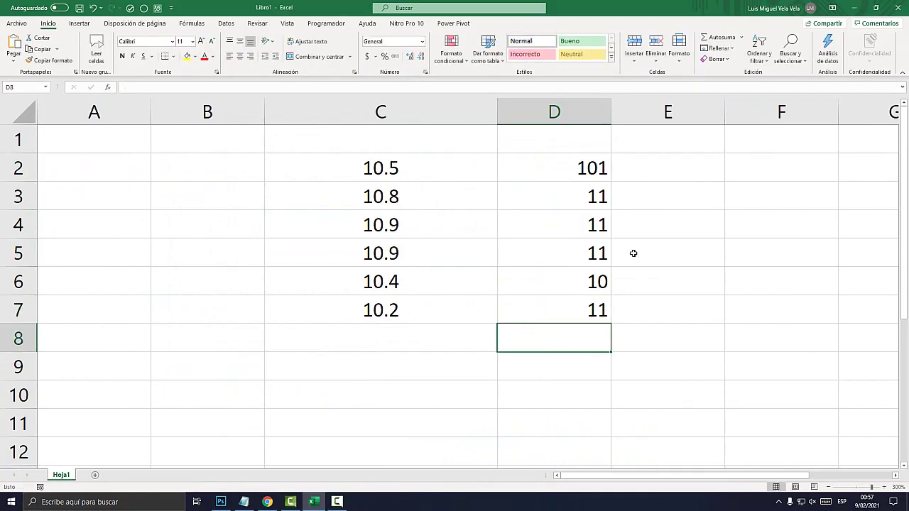
# Step: Apply Moneda with 2 decimals to D2:D7, showing $100.89, $10.90, $10.65 and so on
pyautogui.moveTo(592, 173); pyautogui.dragTo(587, 309)
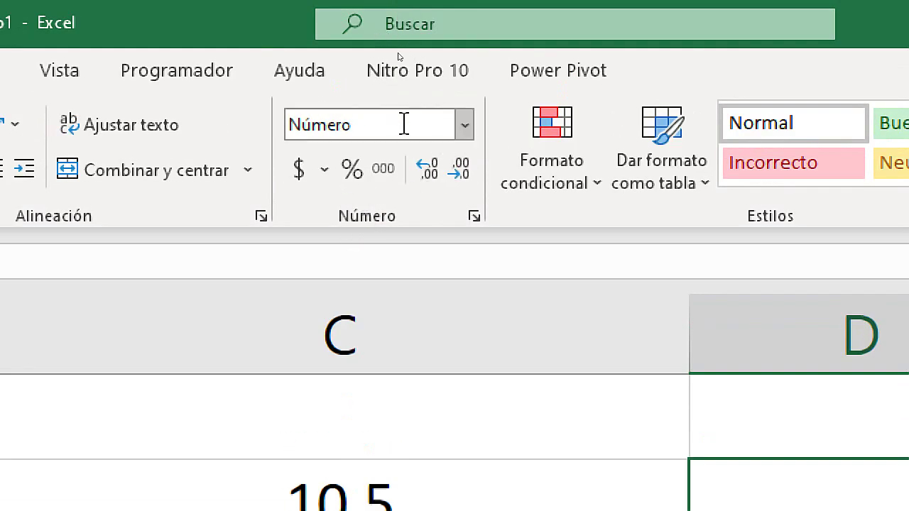
pyautogui.click(465, 125)
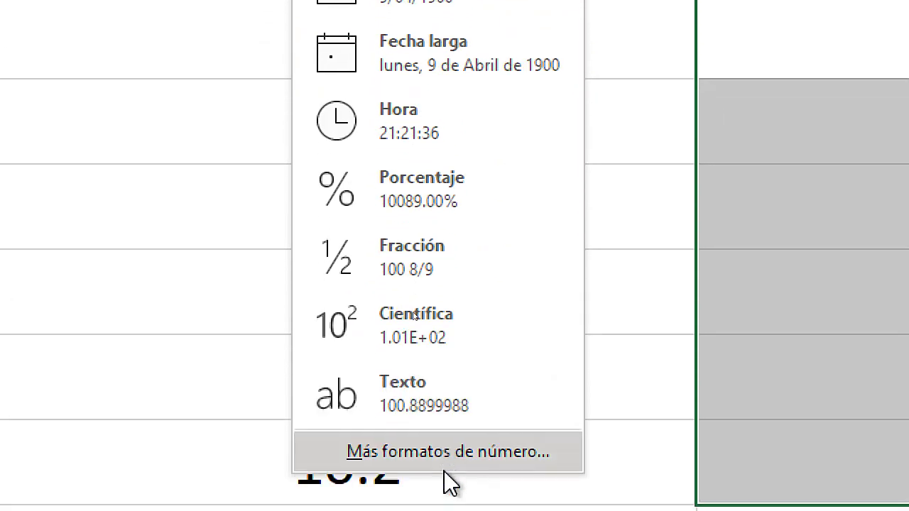
pyautogui.click(457, 454)
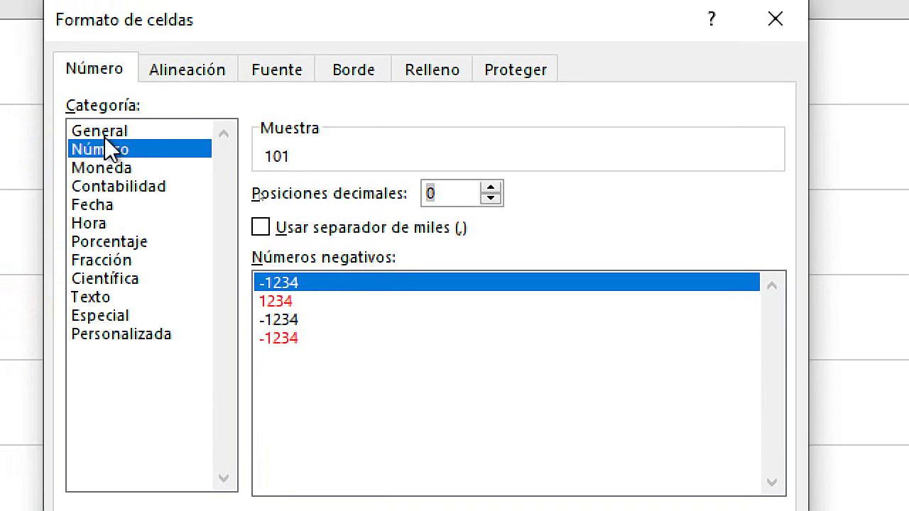
pyautogui.write('2')
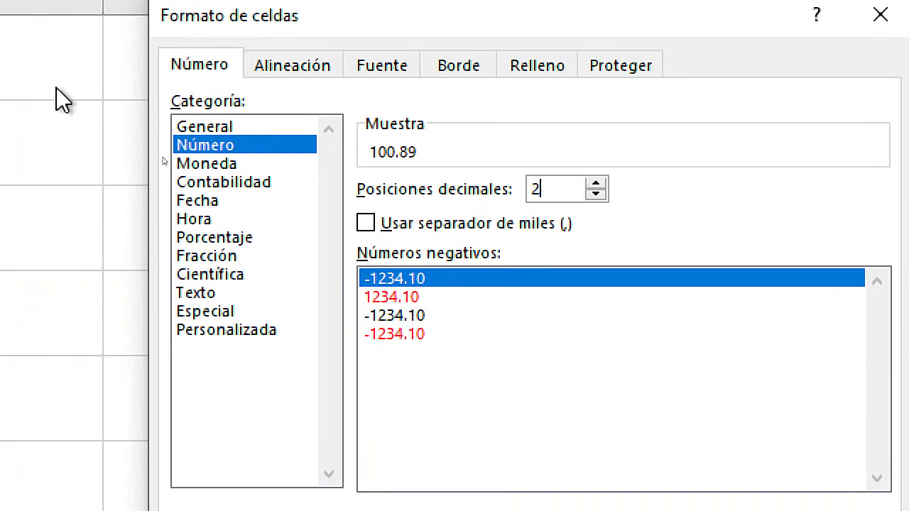
pyautogui.click(221, 163)
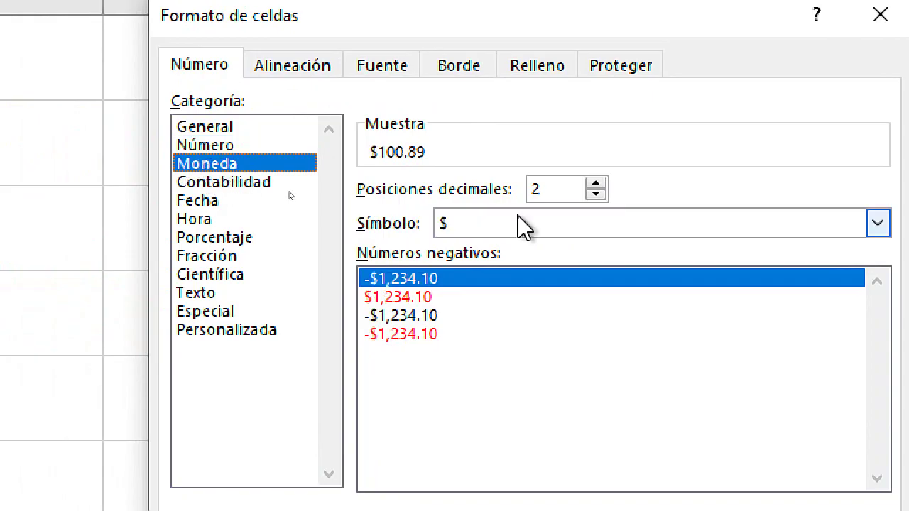
pyautogui.doubleClick(551, 189)
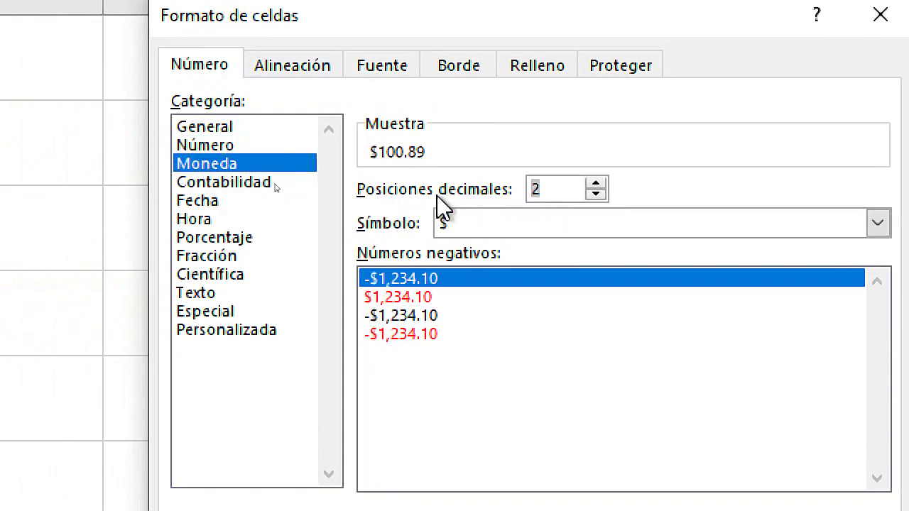
pyautogui.click(572, 190)
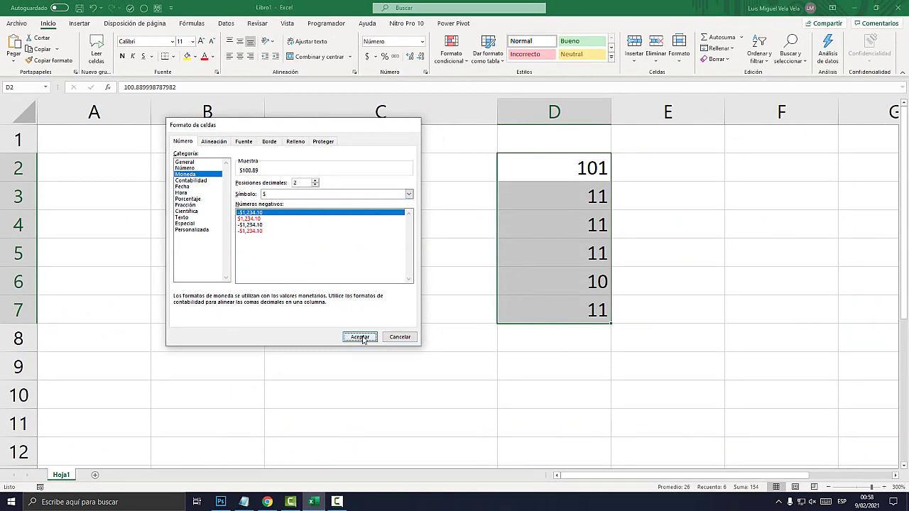
pyautogui.click(360, 337)
pyautogui.click(527, 371)
pyautogui.moveTo(575, 169); pyautogui.dragTo(582, 310)
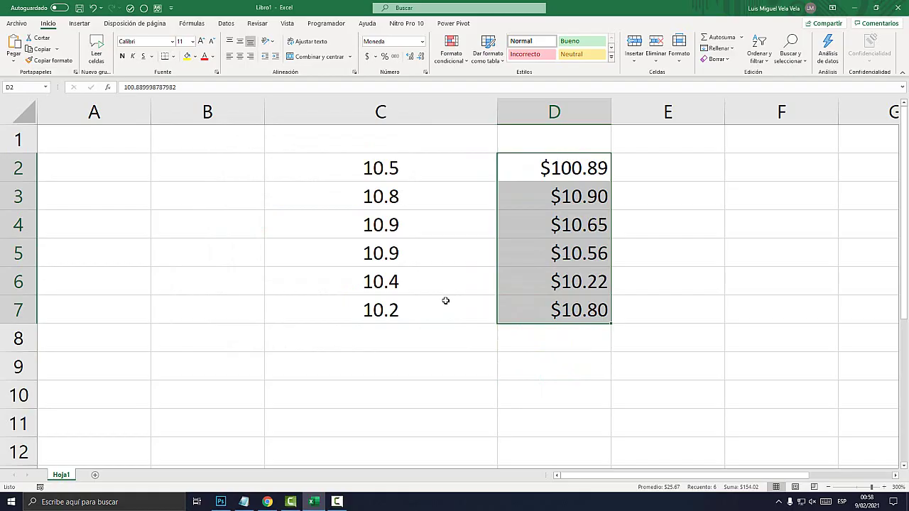
pyautogui.scroll(-5, 441, 298)
pyautogui.click(347, 196)
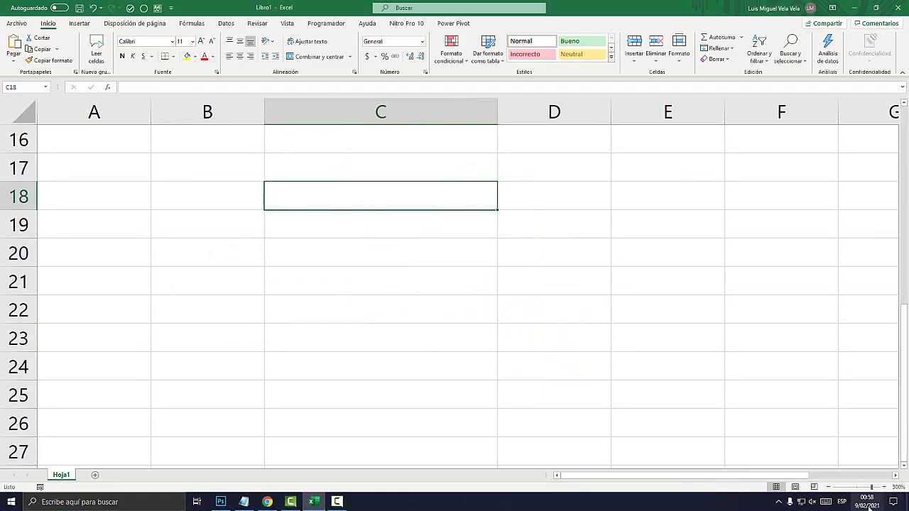
pyautogui.click(891, 488)
pyautogui.press('Return')
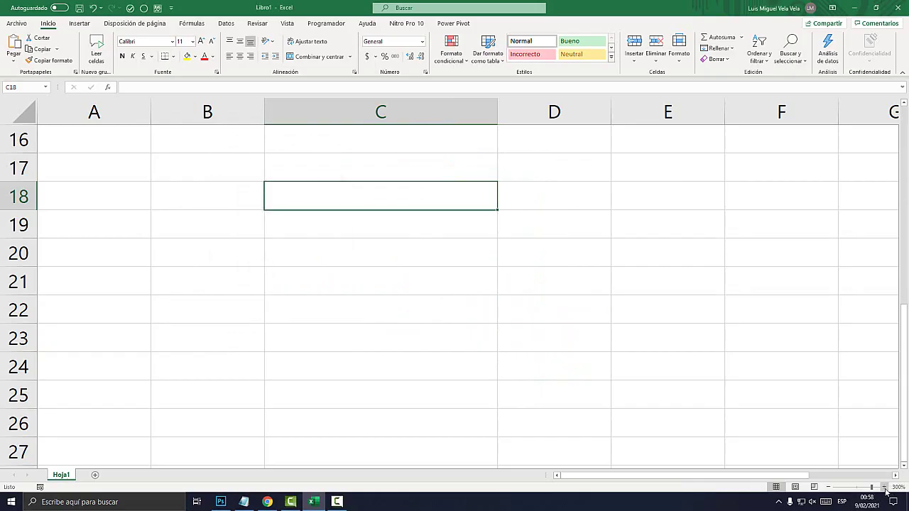
pyautogui.keyDown('ctrl'); pyautogui.scroll(6, 256, 227); pyautogui.keyUp('ctrl')
pyautogui.scroll(3, 355, 298)
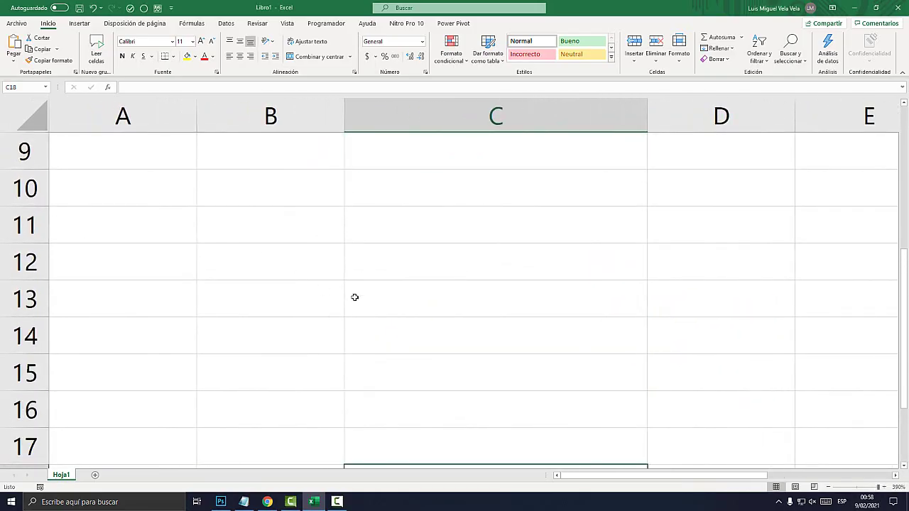
pyautogui.scroll(-2, 410, 272)
pyautogui.write('10.9')
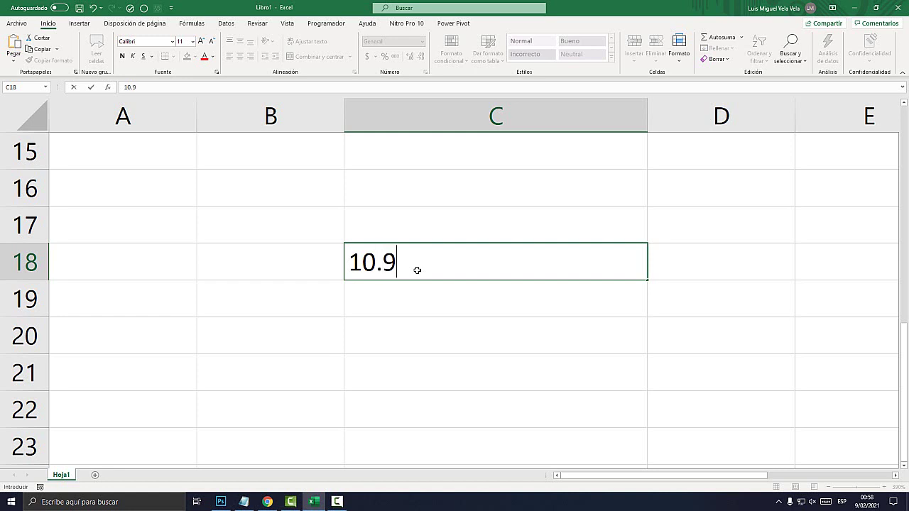
pyautogui.press('Return')
pyautogui.click(417, 271)
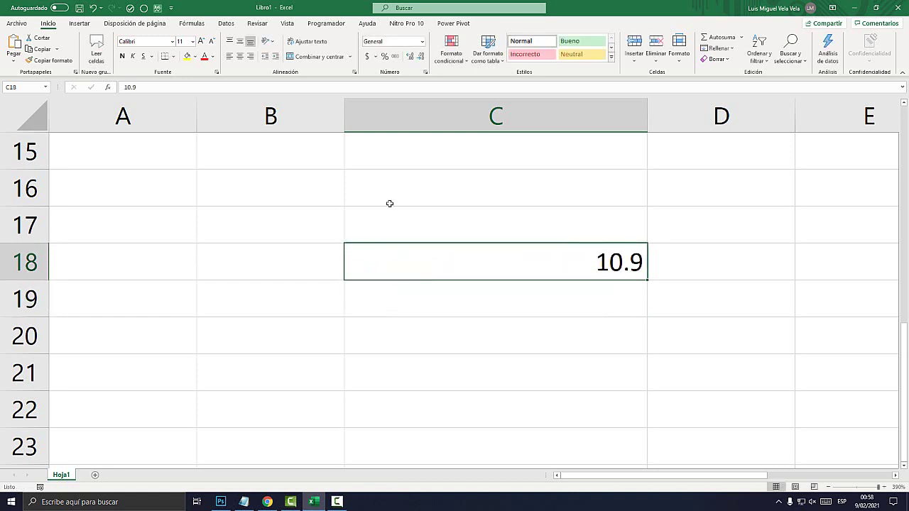
pyautogui.click(240, 56)
pyautogui.click(500, 298)
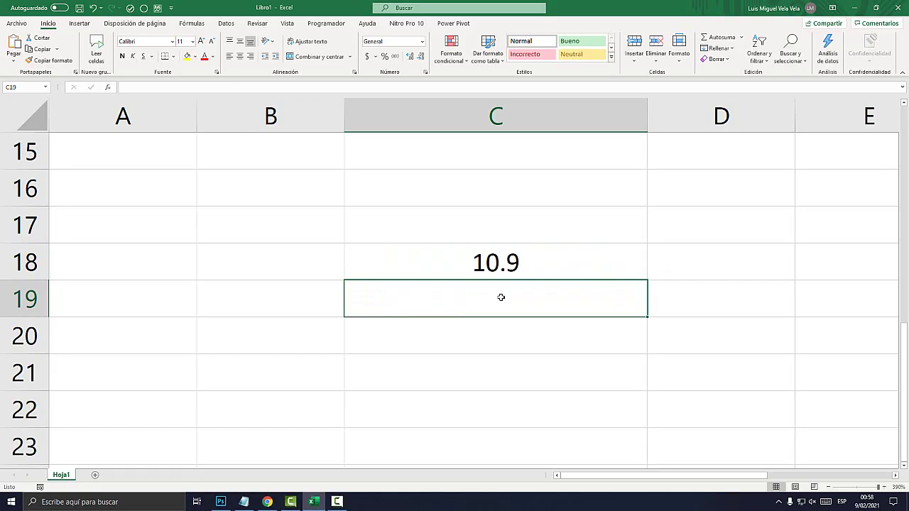
pyautogui.click(479, 262)
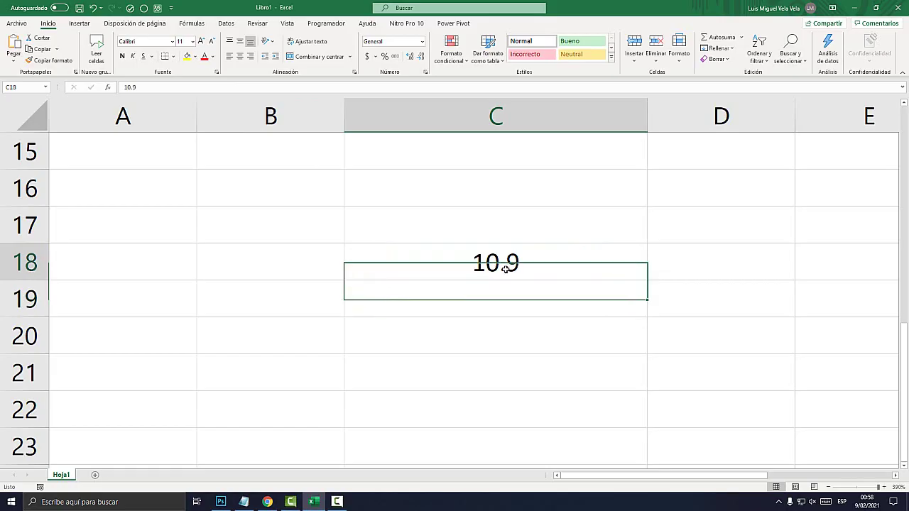
pyautogui.click(523, 294)
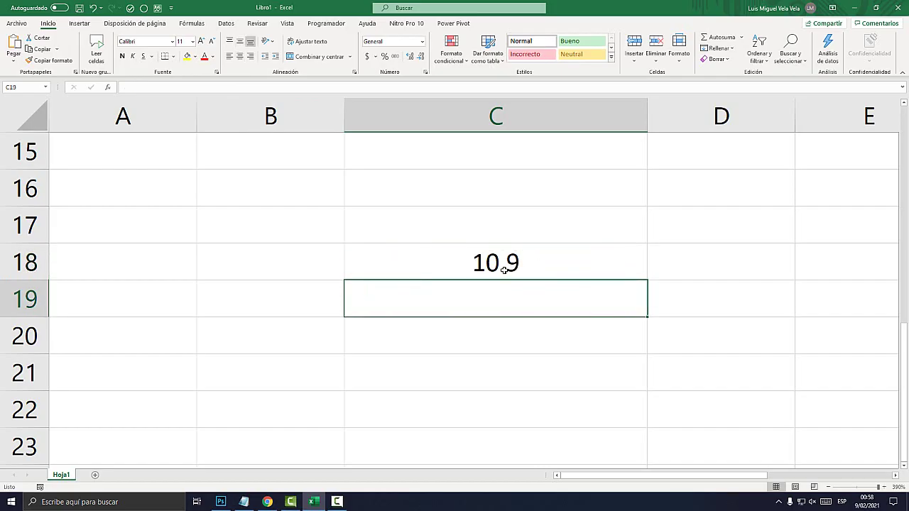
pyautogui.click(510, 261)
pyautogui.click(501, 289)
# Step: Start a REDONDEAR.MENOS formula in C19, fixing typos and picking the function from the suggestions
pyautogui.write('=')
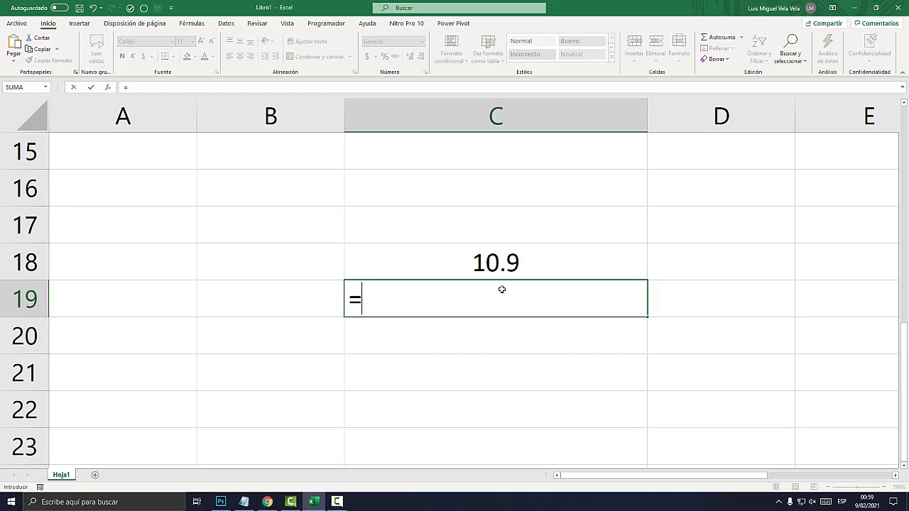
pyautogui.write('red')
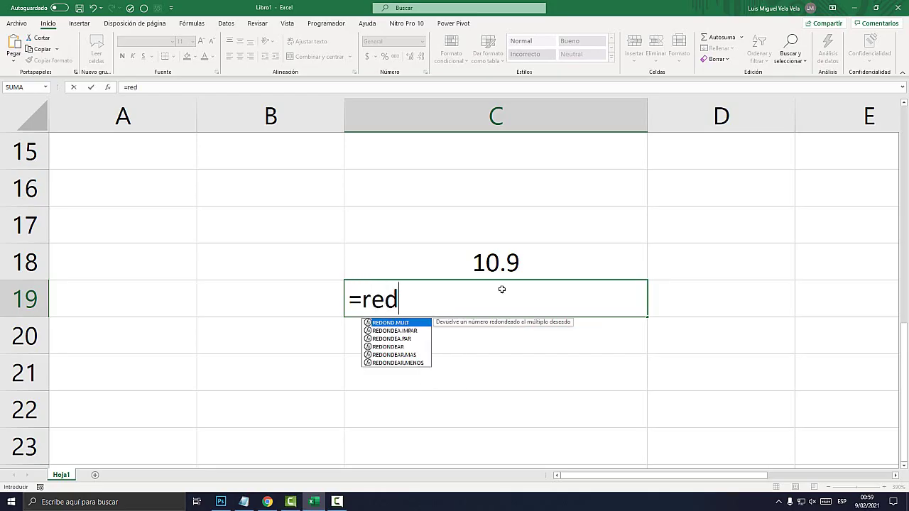
pyautogui.write('e')
pyautogui.press('BackSpace')
pyautogui.write('oi')
pyautogui.press('BackSpace')
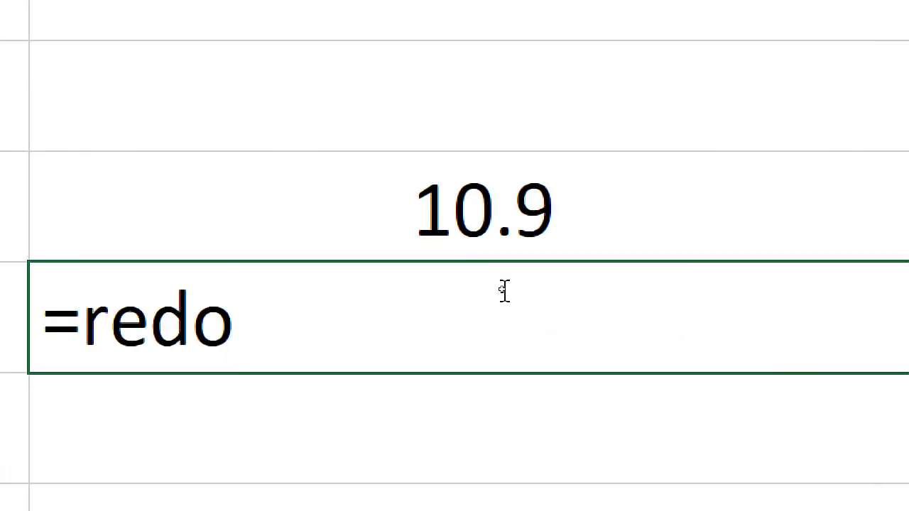
pyautogui.press('BackSpace')
pyautogui.write('o')
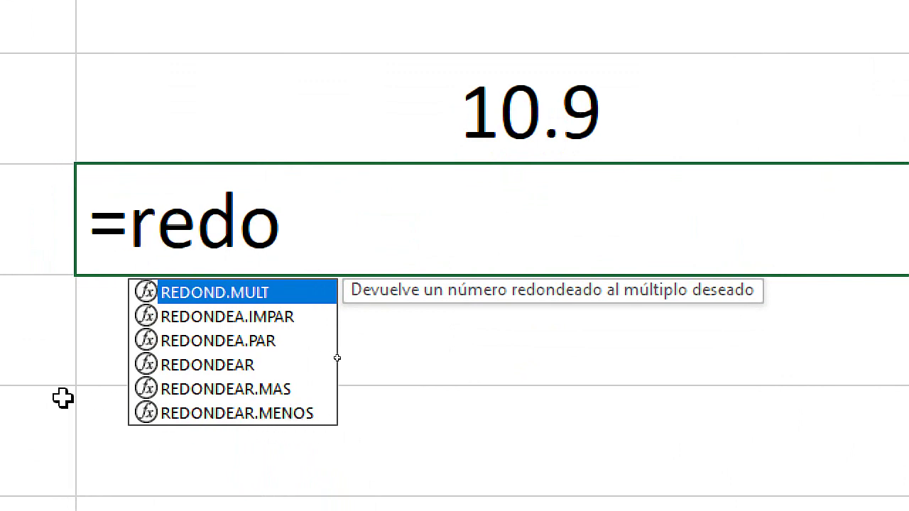
pyautogui.doubleClick(299, 415)
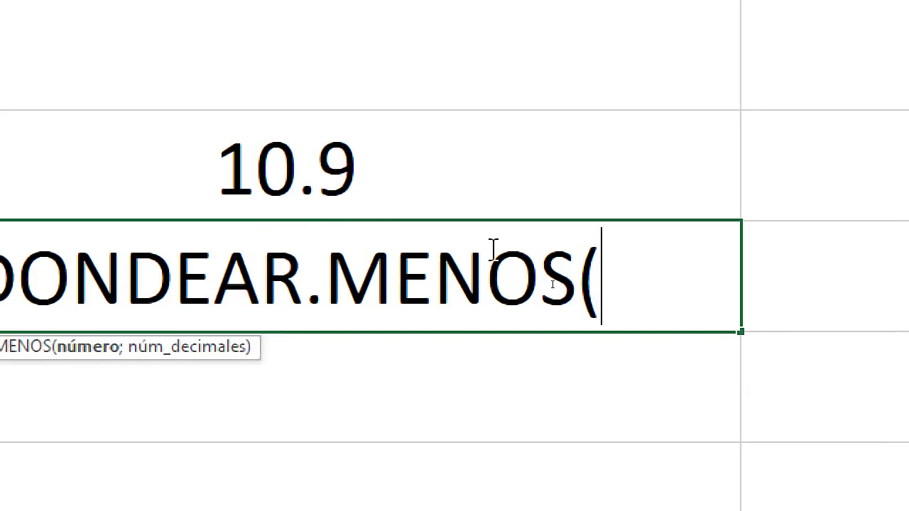
# Step: Complete C19 as =REDONDEAR.MENOS(C18;0) and centre the resulting 10
pyautogui.click(526, 266)
pyautogui.write(';')
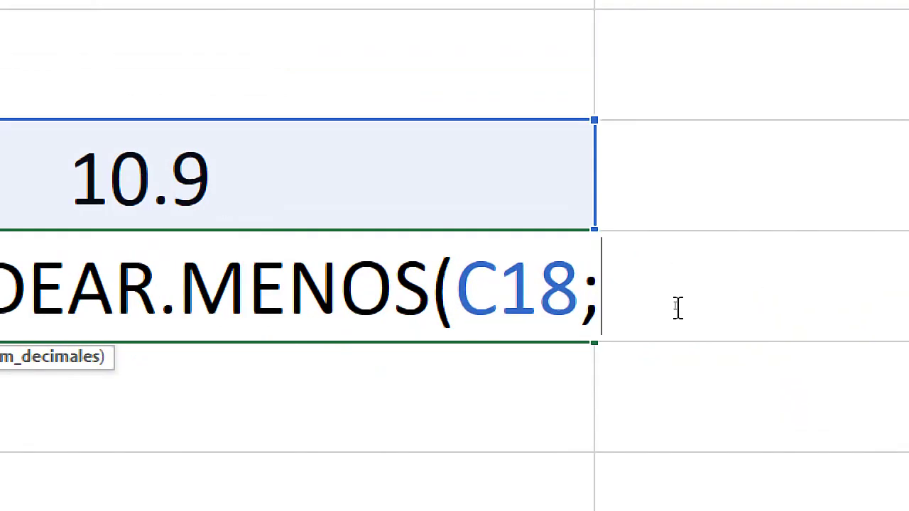
pyautogui.write('0')
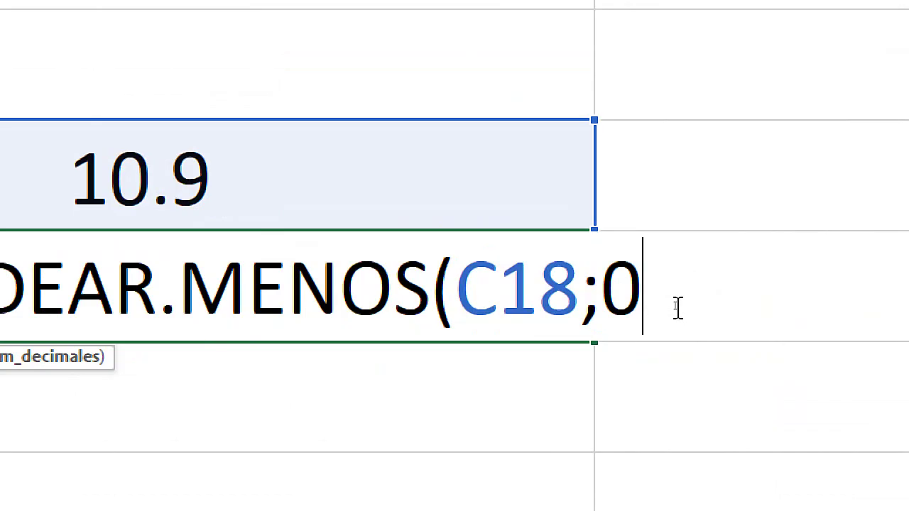
pyautogui.write(')')
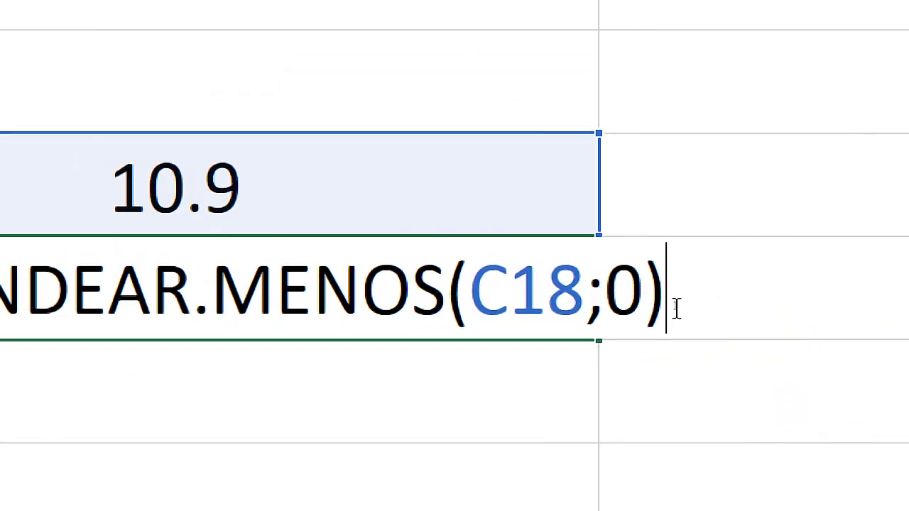
pyautogui.press('Return')
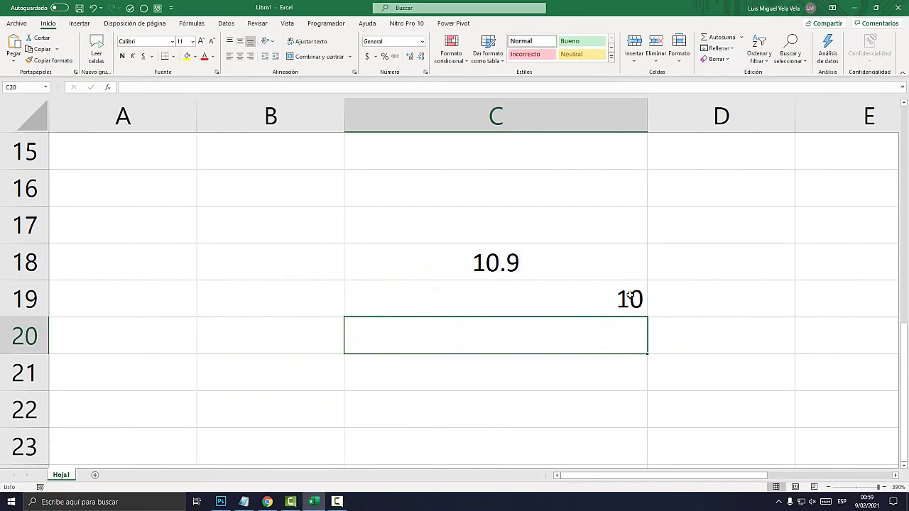
pyautogui.click(629, 295)
pyautogui.click(240, 56)
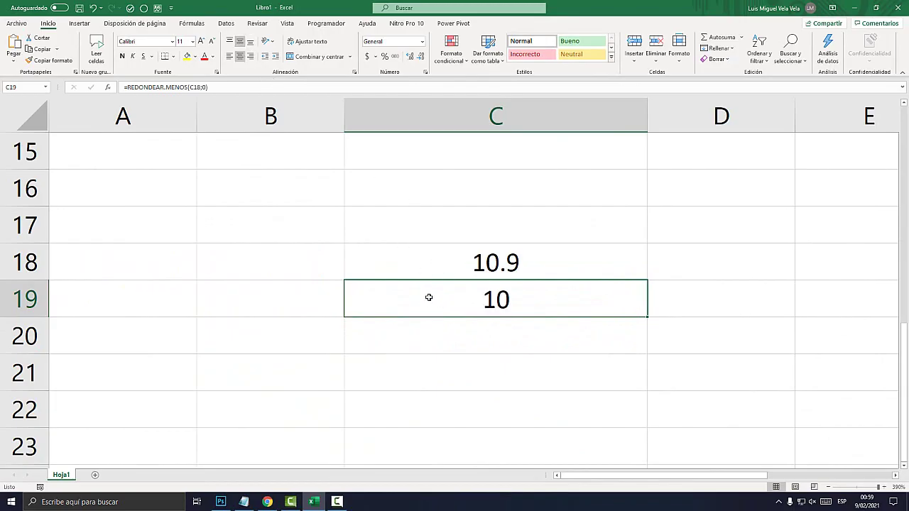
# Step: Enter 10.4 in cell B18
pyautogui.click(296, 266)
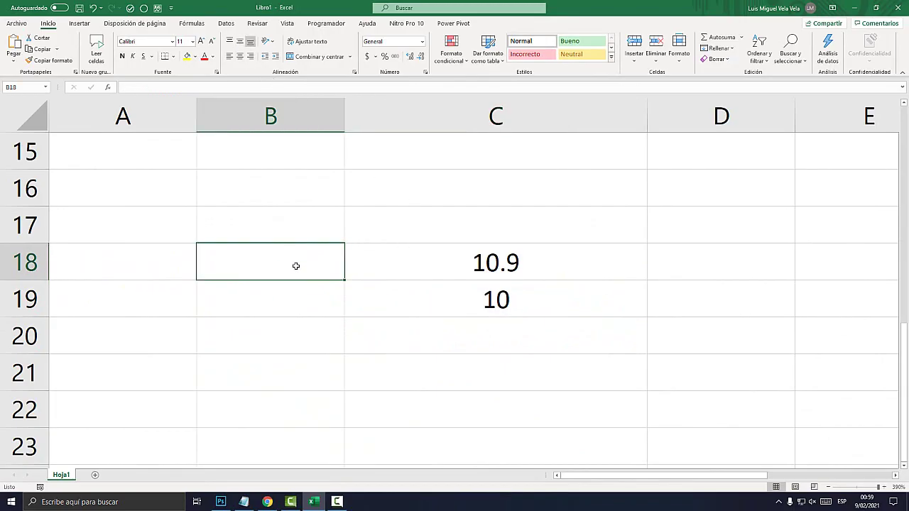
pyautogui.write('10.4')
pyautogui.press('Return')
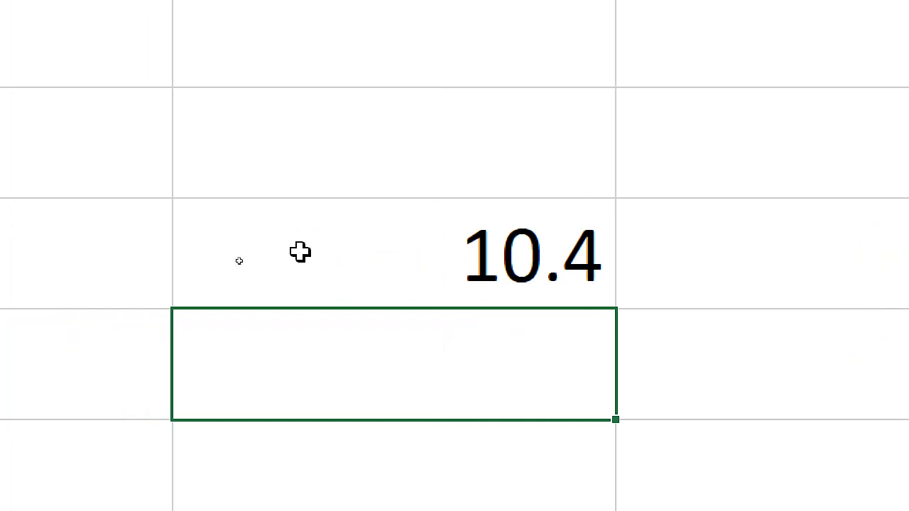
pyautogui.click(247, 260)
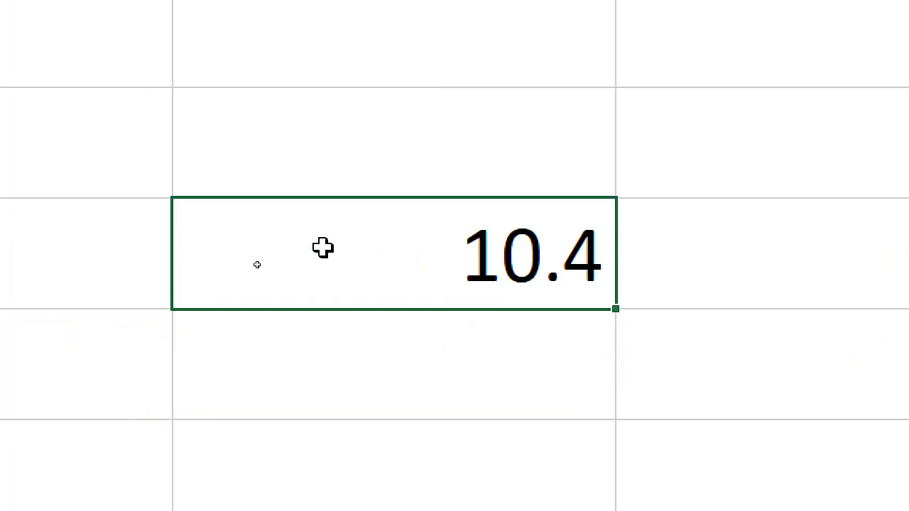
# Step: Enter =REDONDEAR.MAS(B18;0) in B19 so it rounds 10.4 up to 11
pyautogui.click(428, 346)
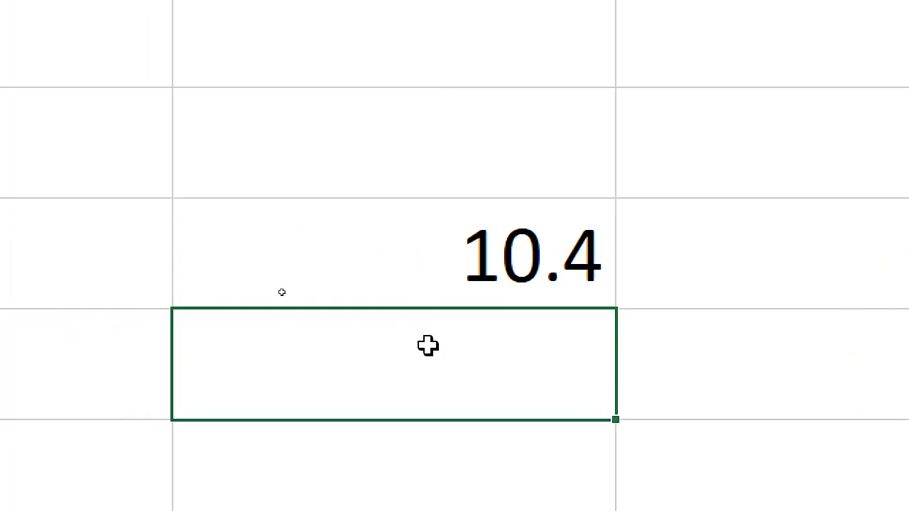
pyautogui.doubleClick(427, 346)
pyautogui.write('=redon')
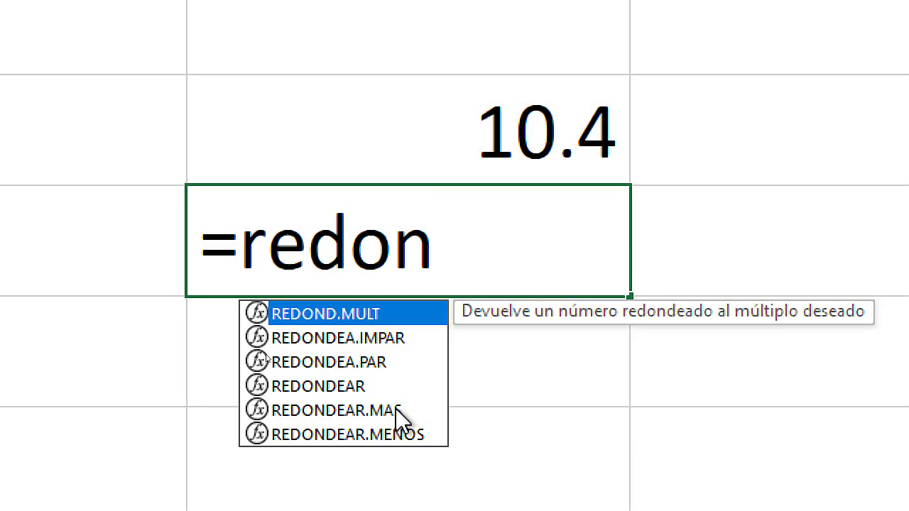
pyautogui.click(402, 419)
pyautogui.doubleClick(402, 419)
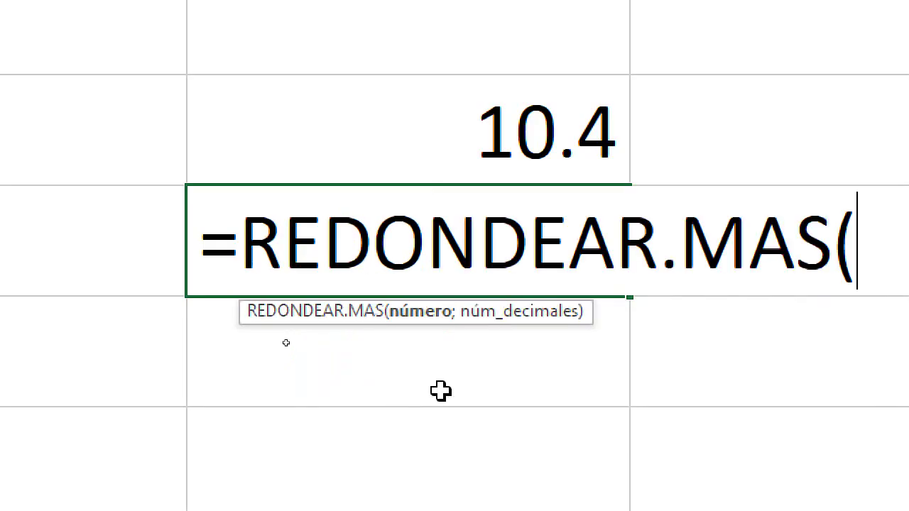
pyautogui.click(523, 136)
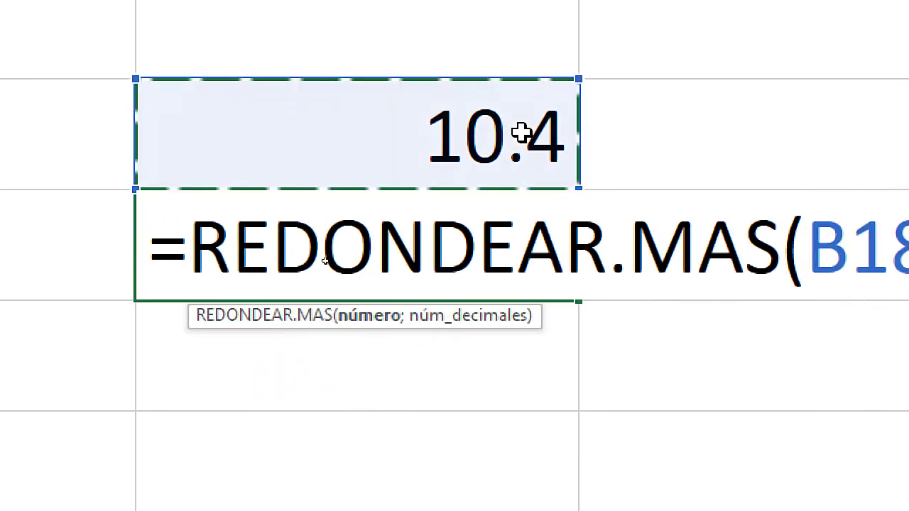
pyautogui.write(';')
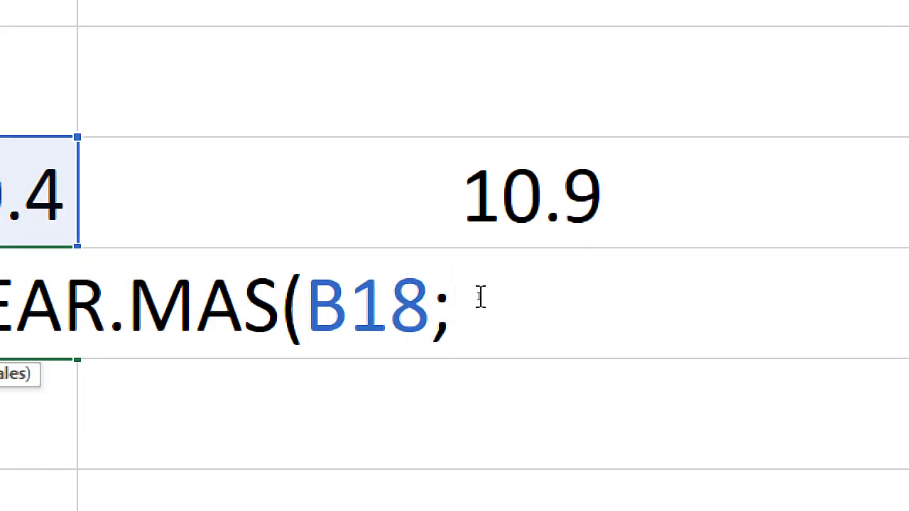
pyautogui.write('0')
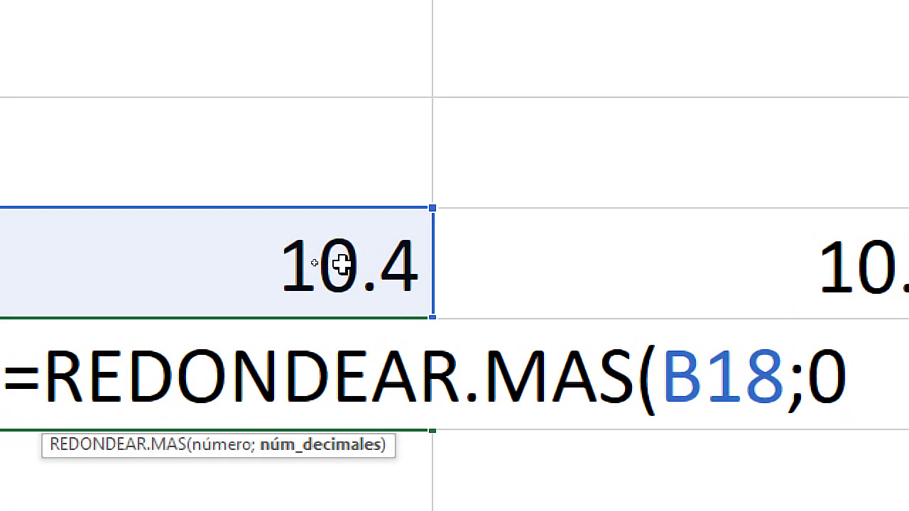
pyautogui.write(')')
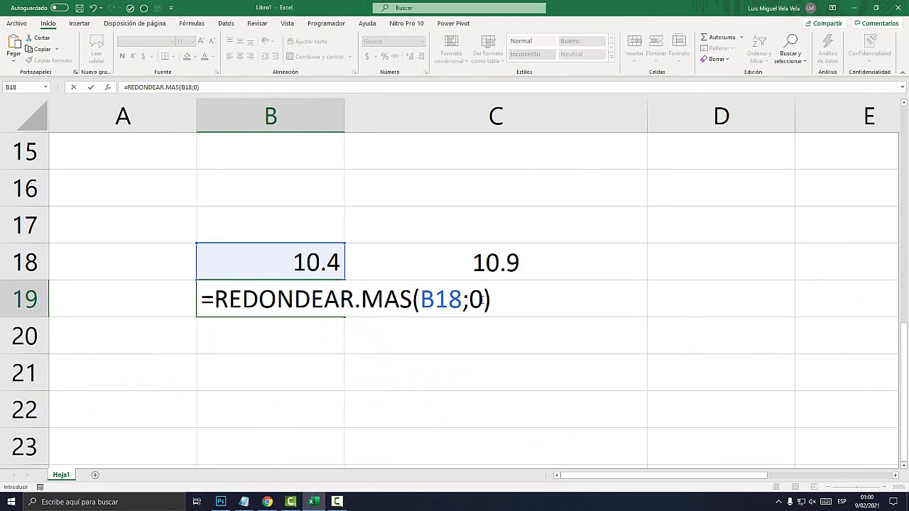
pyautogui.press('Return')
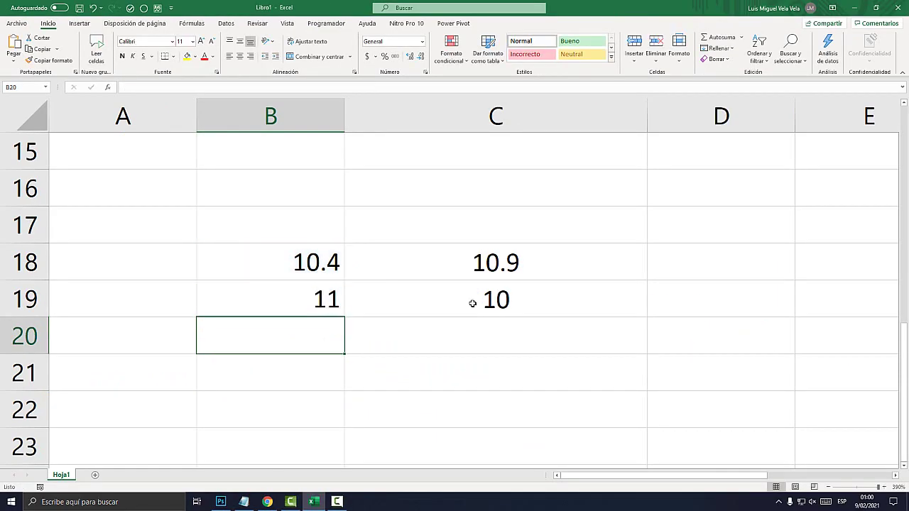
pyautogui.click(321, 299)
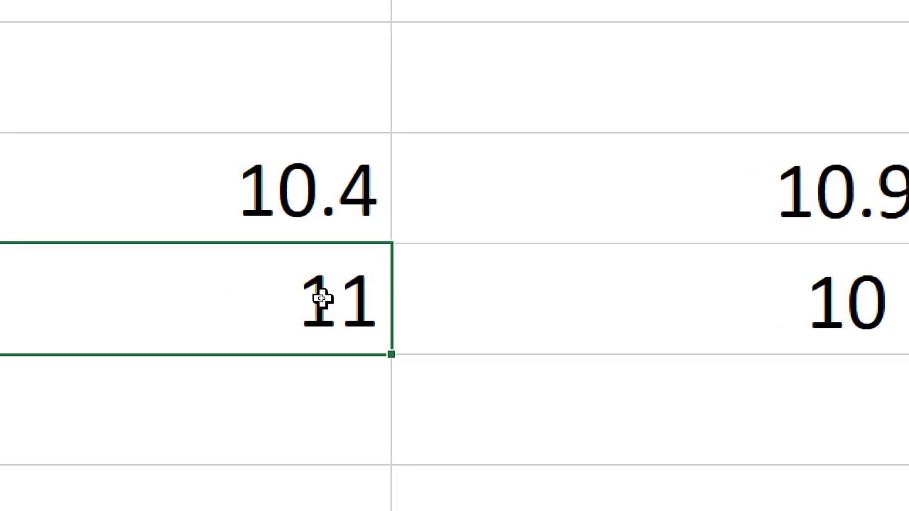
pyautogui.click(273, 278)
pyautogui.click(389, 254)
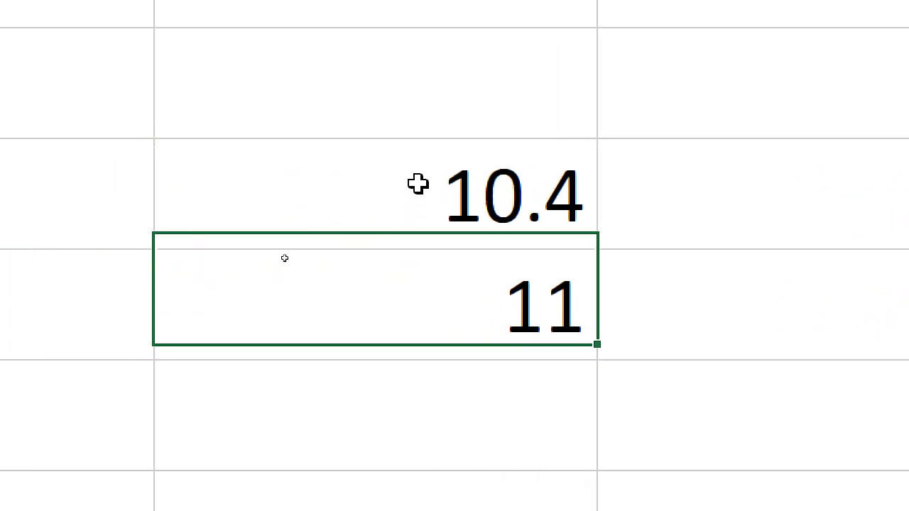
pyautogui.click(415, 182)
pyautogui.click(853, 166)
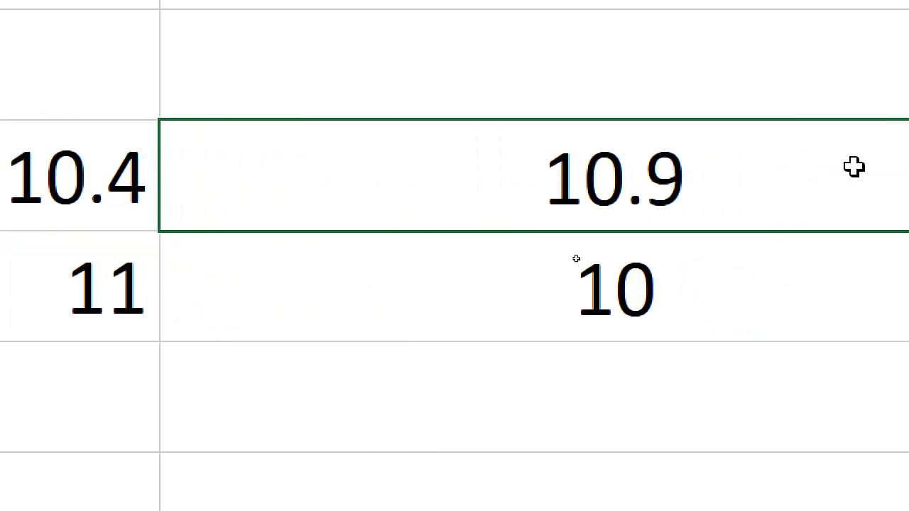
pyautogui.click(633, 274)
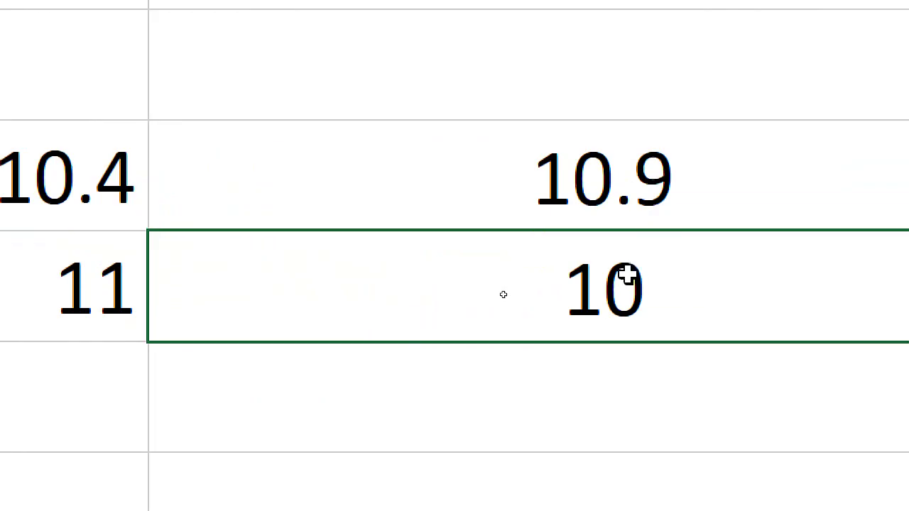
pyautogui.doubleClick(674, 275)
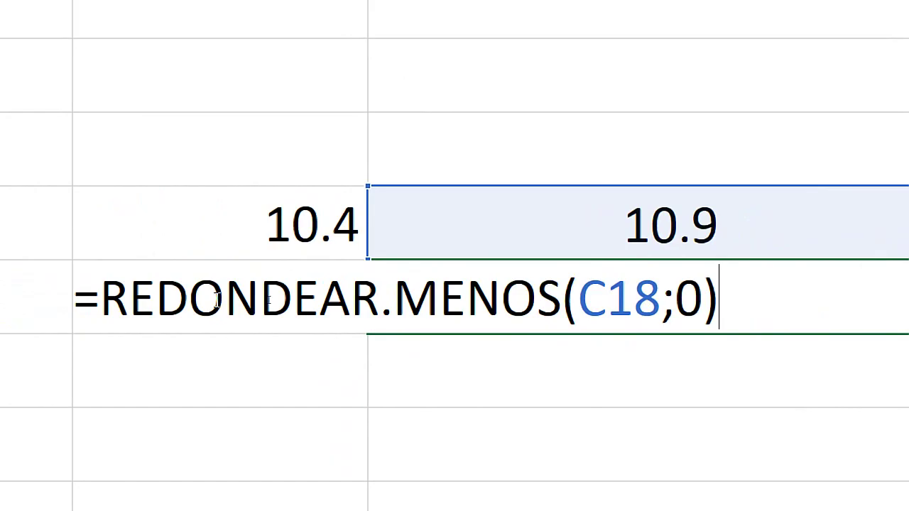
pyautogui.press('Escape')
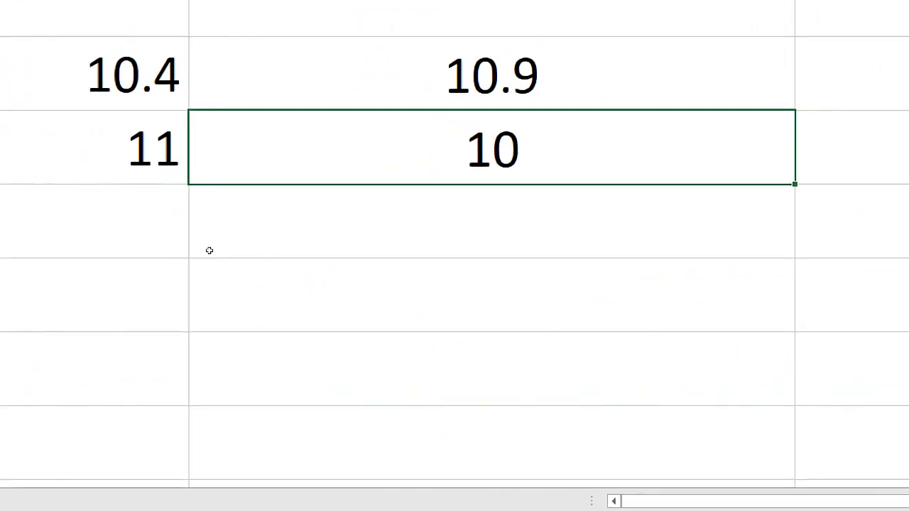
pyautogui.doubleClick(62, 185)
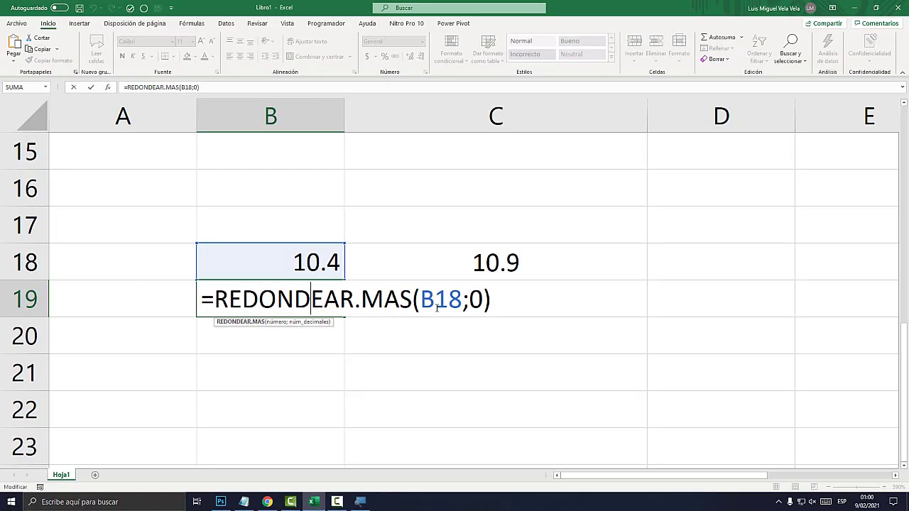
pyautogui.press('Escape')
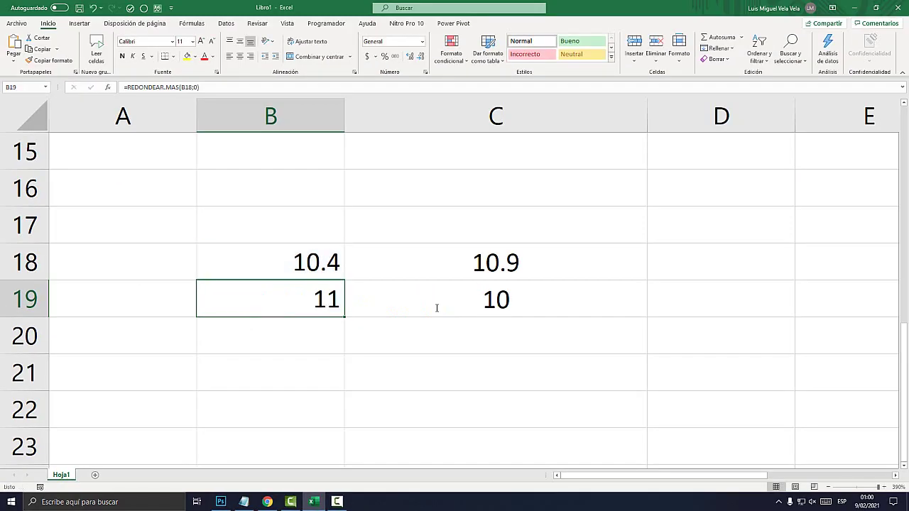